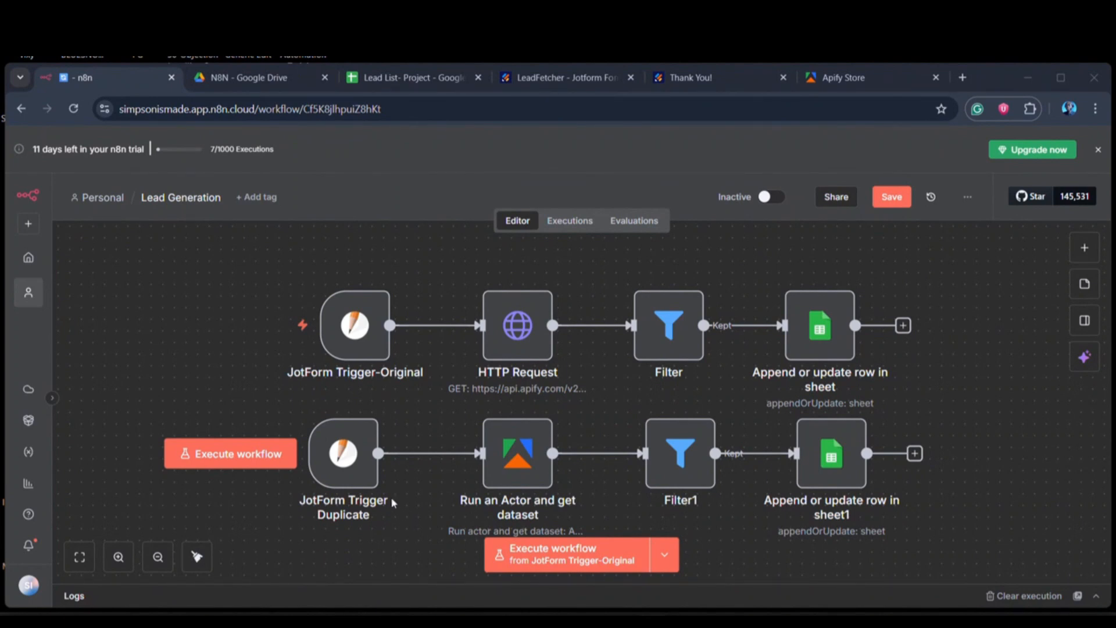
Step: Switch to Jotform, open the LeadFetcher form from the workspace, and view the properties of its Your Search Keywords field
key("ctrl+4")
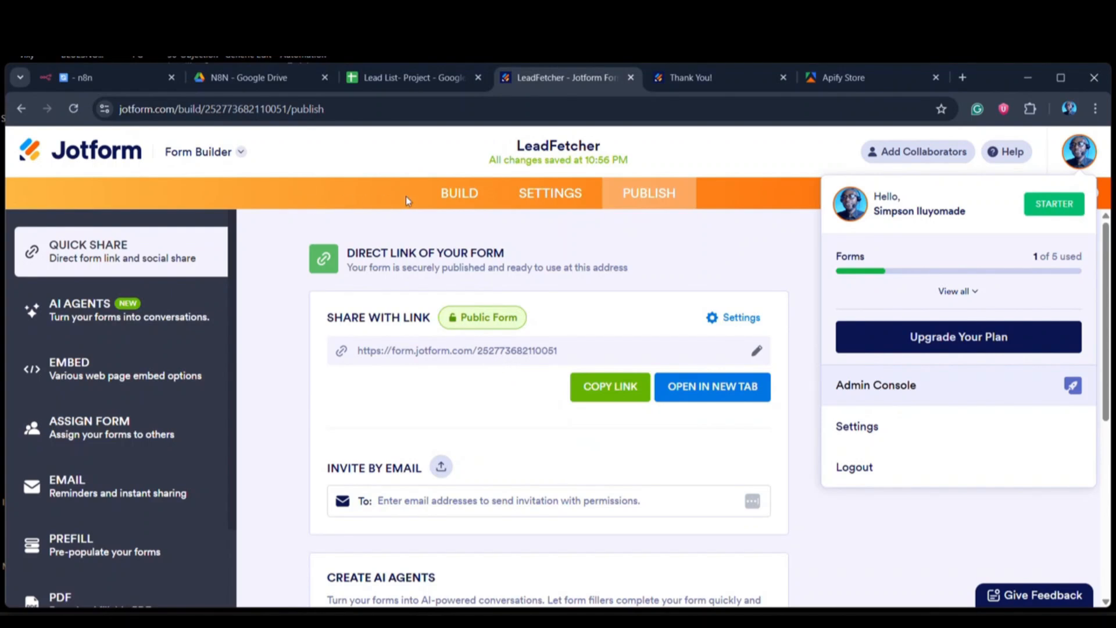
left_click(83, 158)
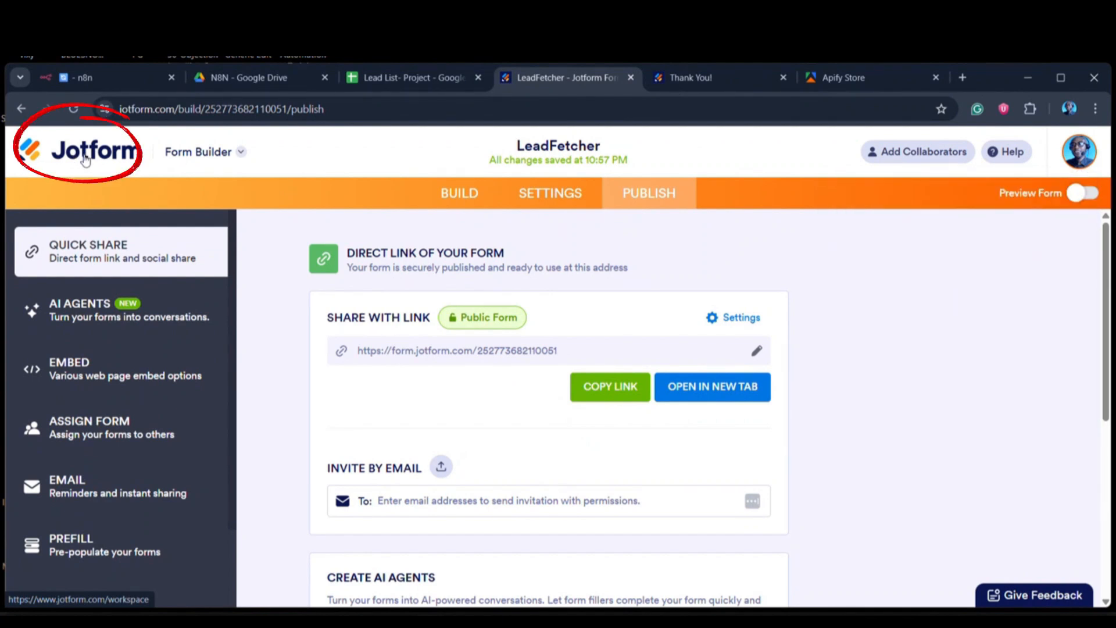
left_click(36, 155)
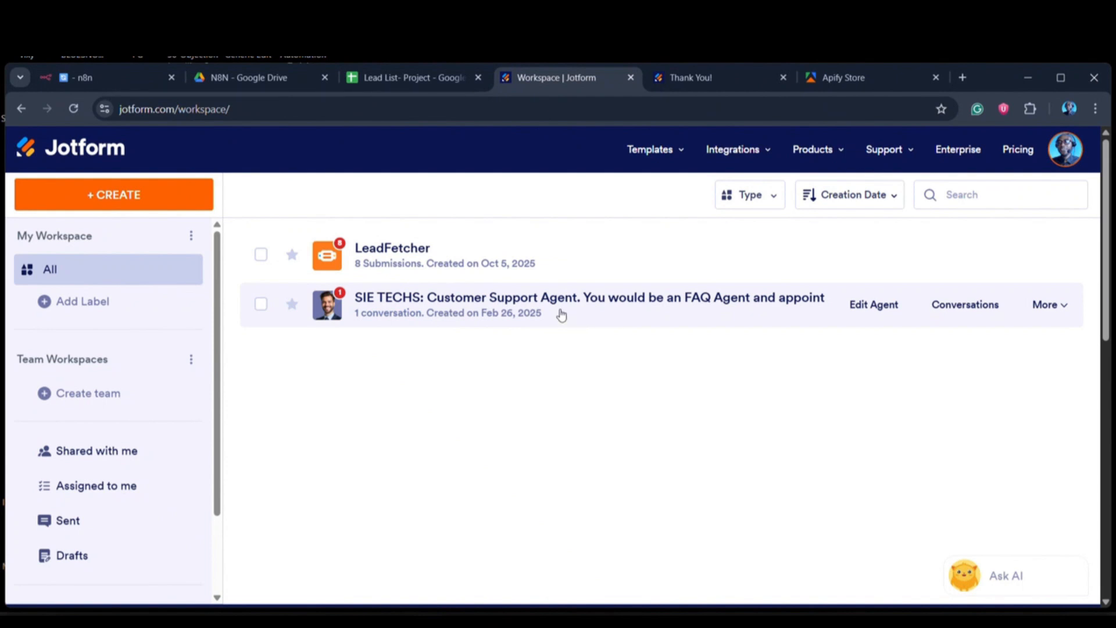
left_click(460, 270)
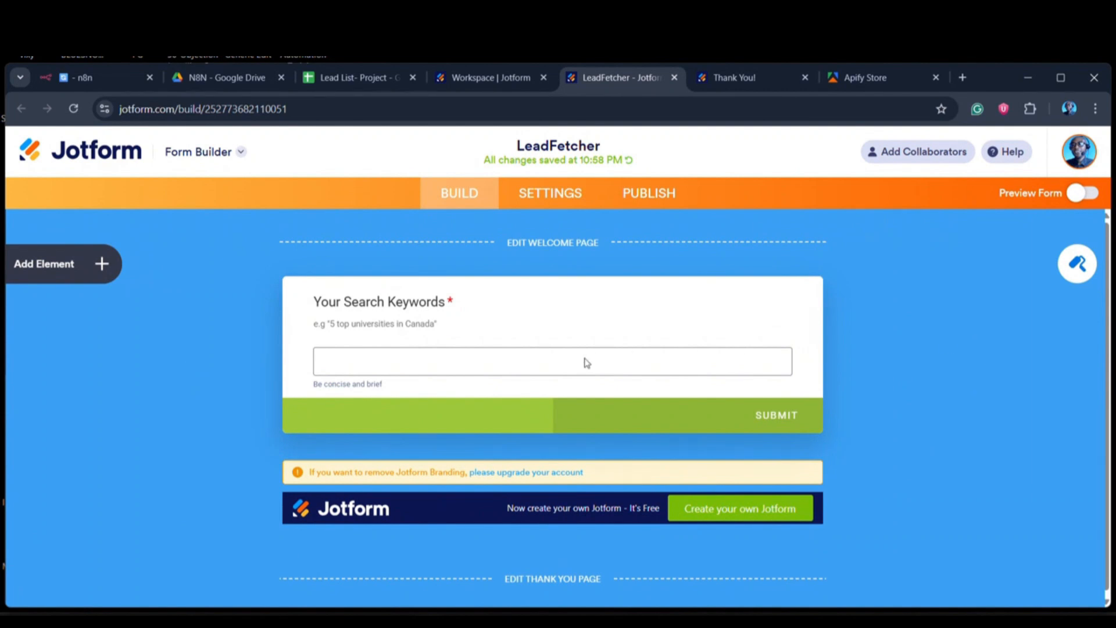
left_click(514, 369)
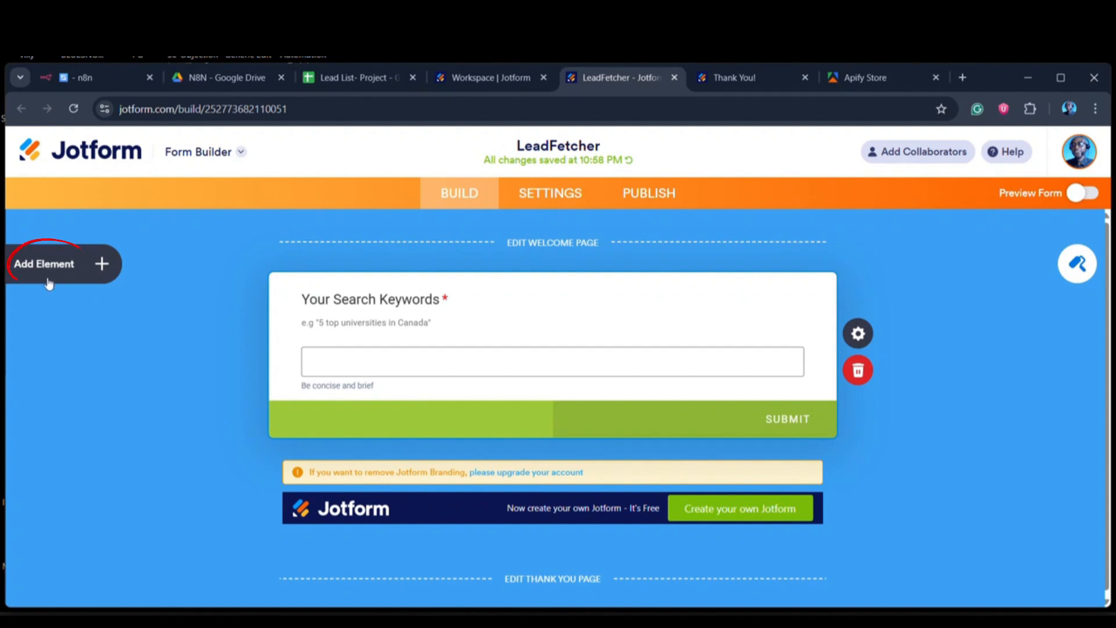
left_click(860, 340)
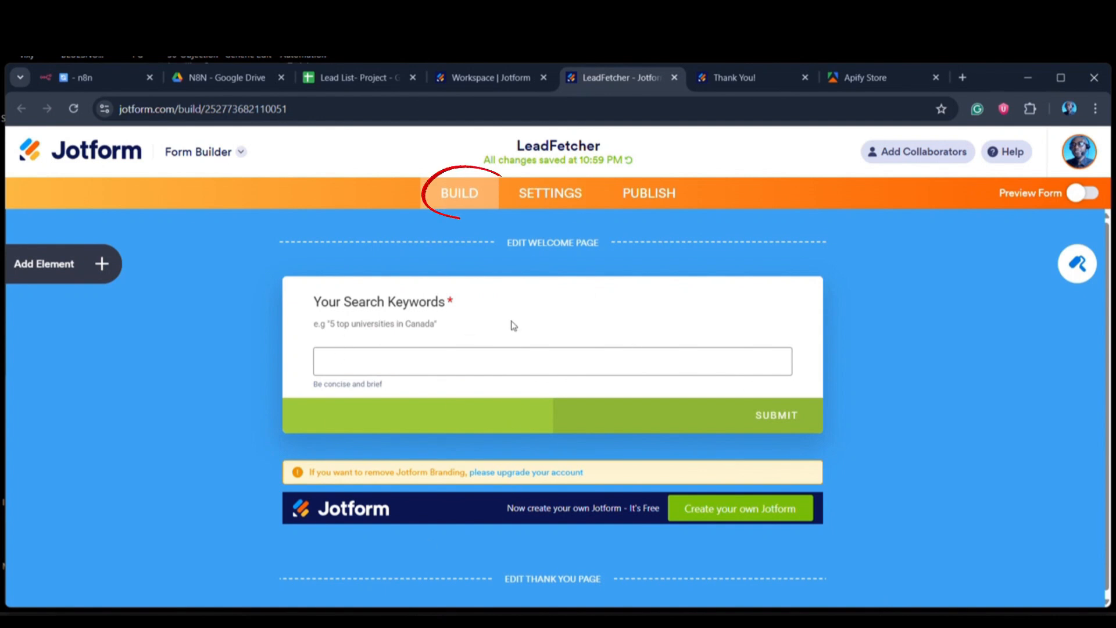
Step: Review the LeadFetcher form's settings, including its title, form status and the available settings categories
left_click(559, 192)
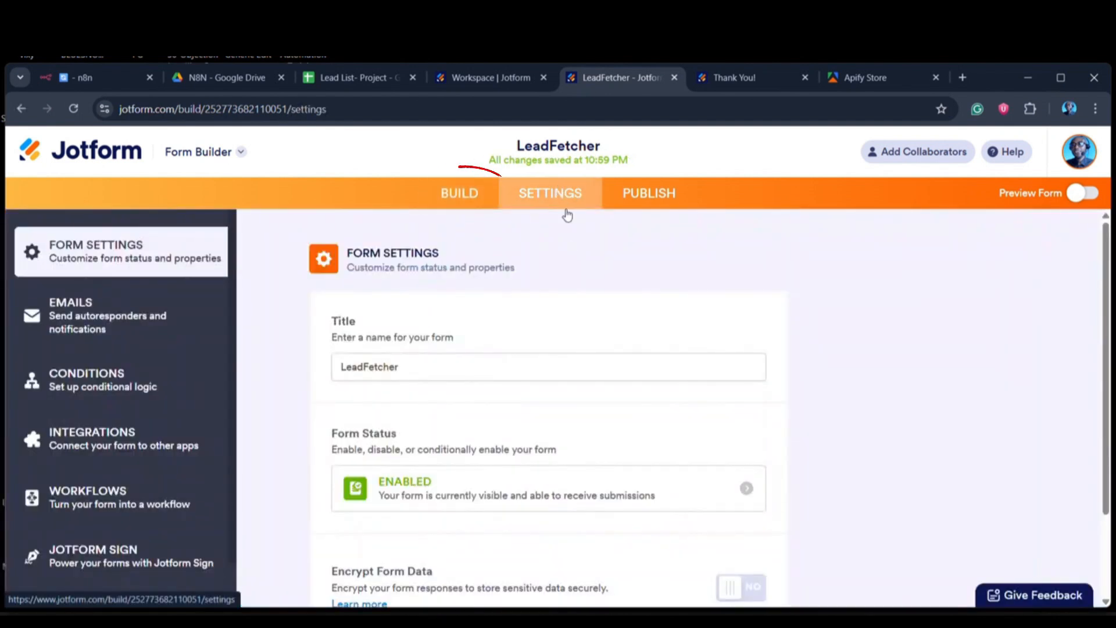
scroll(399, 382, "down", 1)
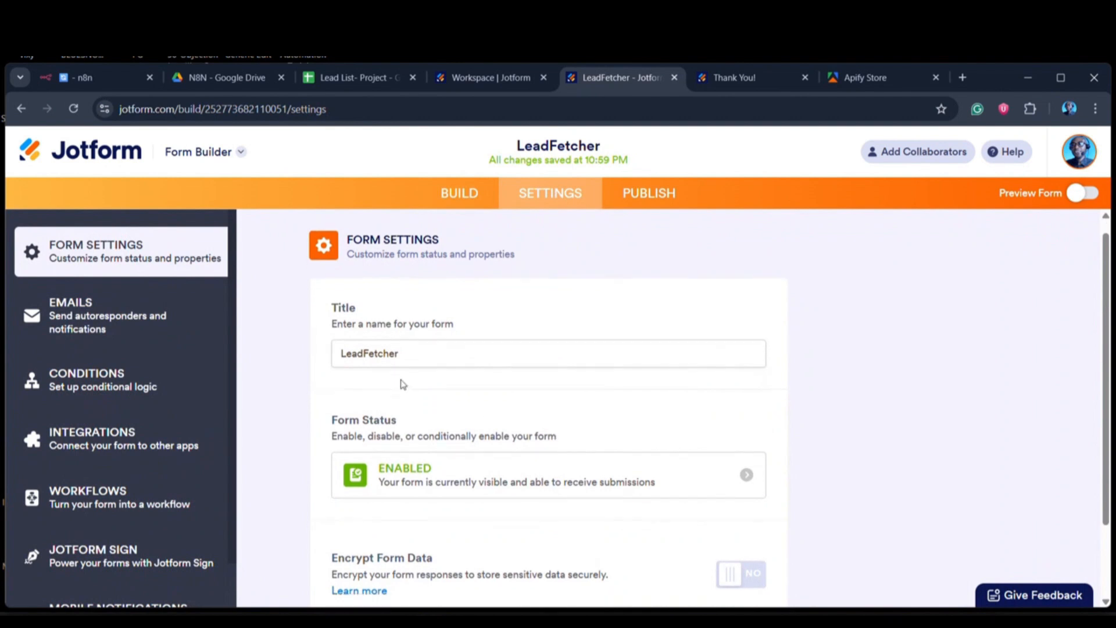
scroll(408, 314, "up", 1)
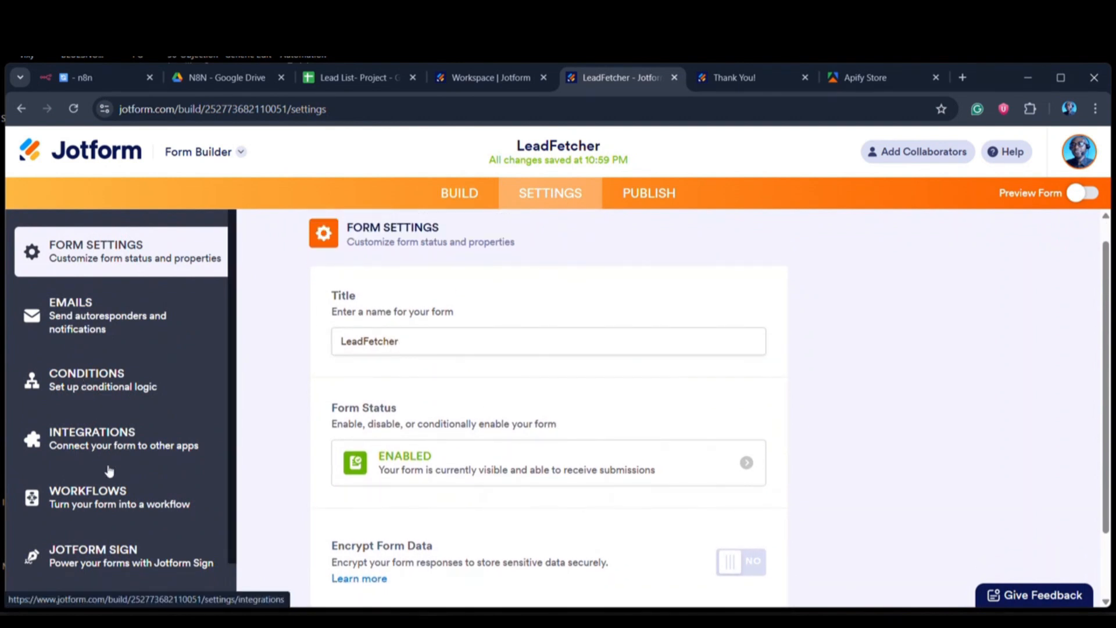
scroll(115, 498, "down", 1)
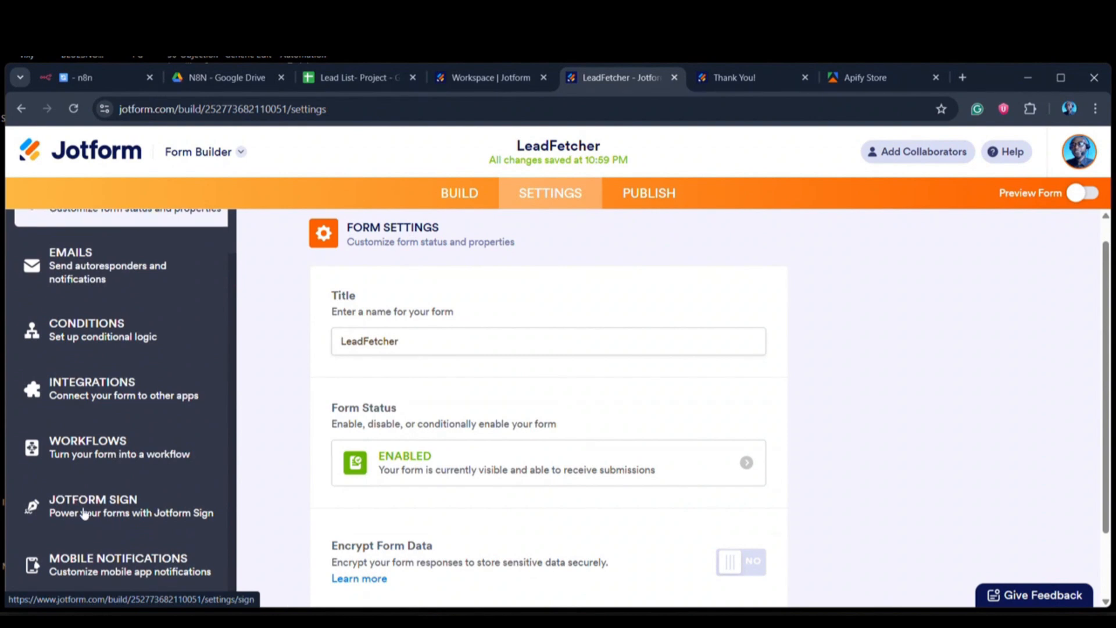
scroll(87, 506, "up", 2)
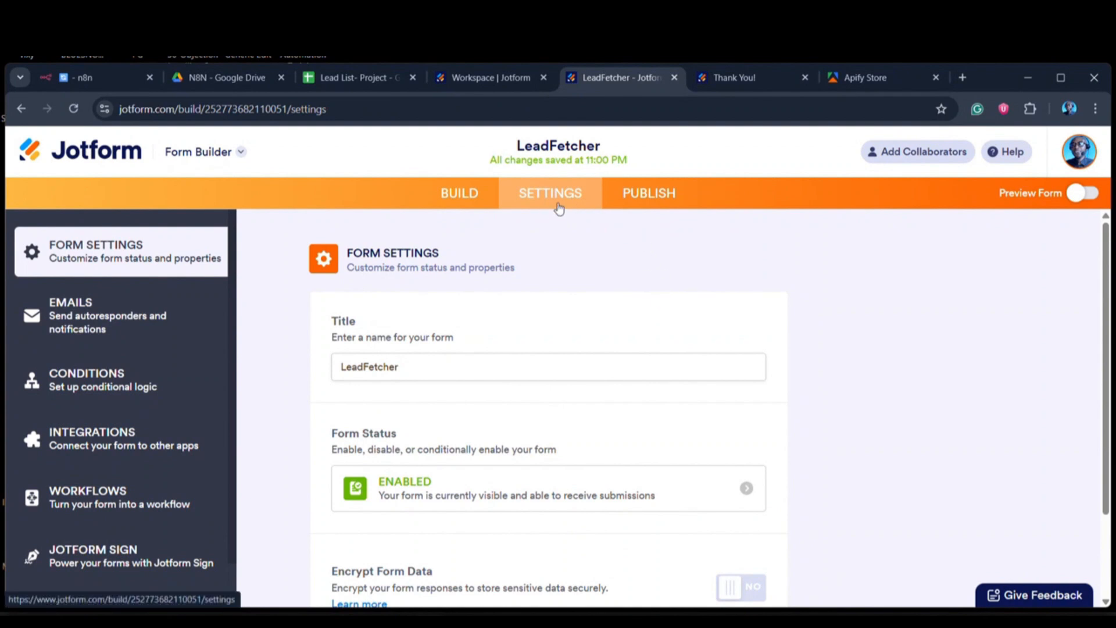
Step: View the form's publishing options, and check the public LeadFetcher form against the n8n Lead Generation workflow
left_click(648, 198)
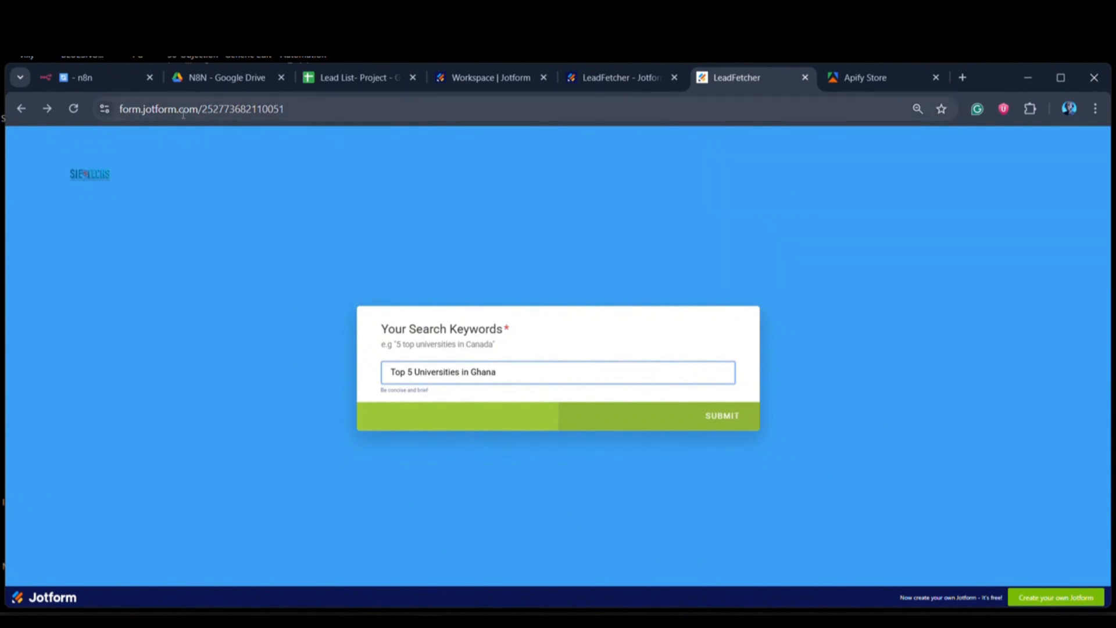
left_click(74, 82)
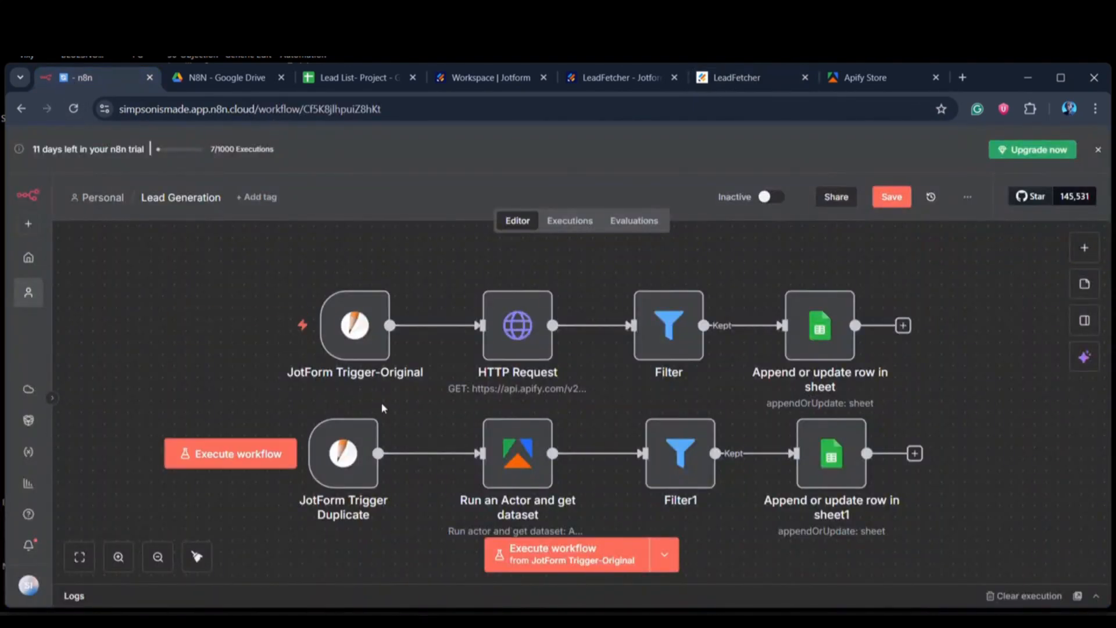
left_click(734, 77)
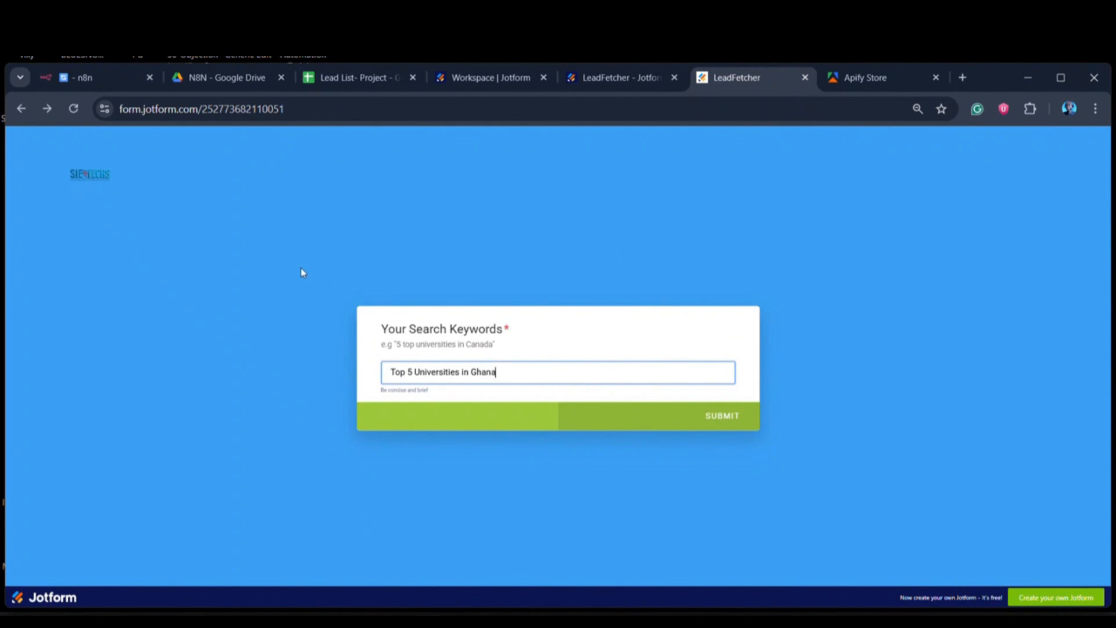
Step: Switch to the n8n Lead Generation workflow and open the HTTP Request node's parameters
key("ctrl+1")
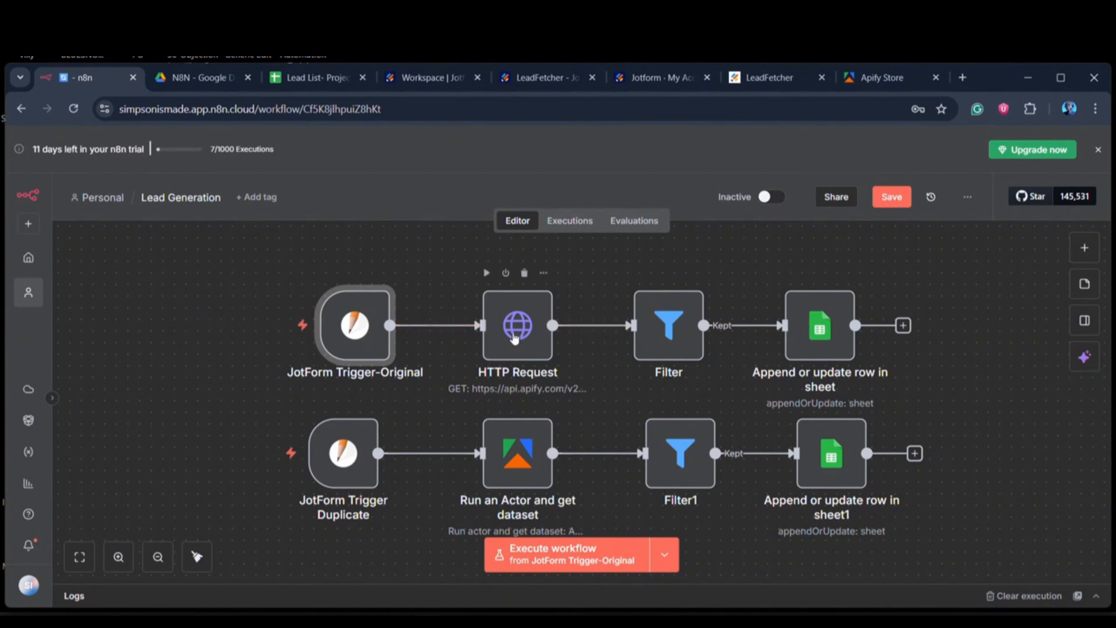
left_click(511, 333)
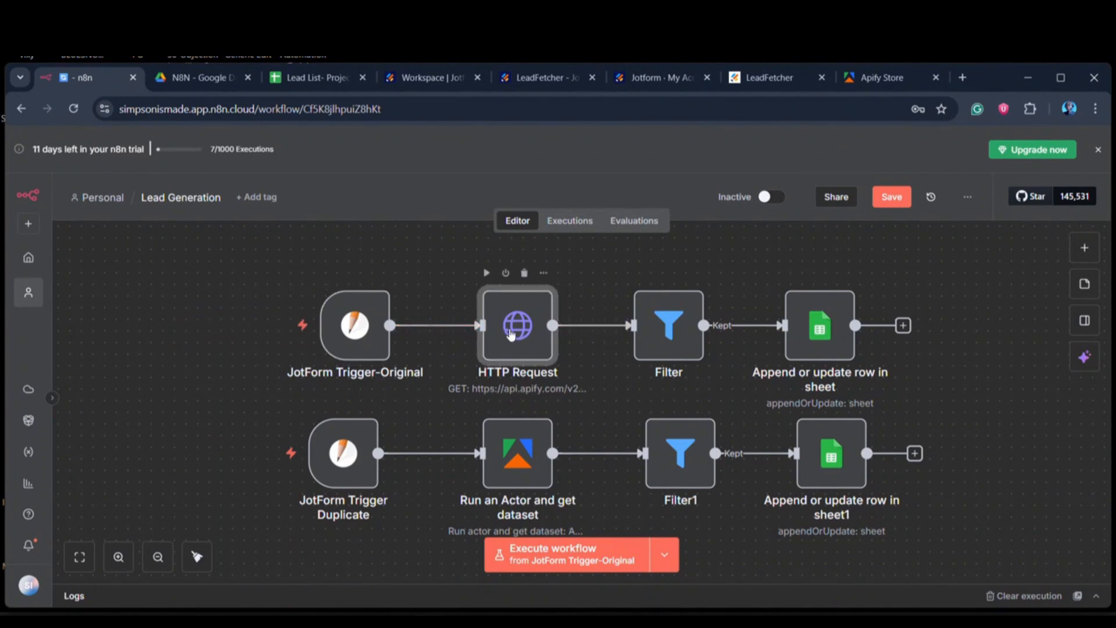
double_click(511, 332)
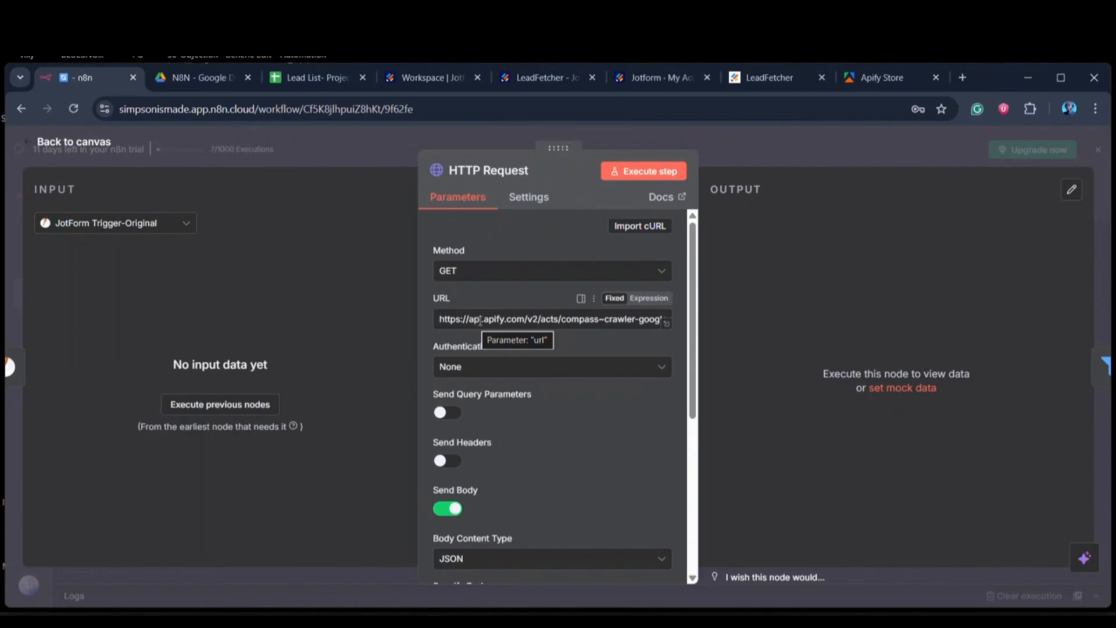
Step: Switch to the Apify Store, search the Actors for "goog", and open the compass/crawler-google-places Google Maps Scraper
left_click(878, 77)
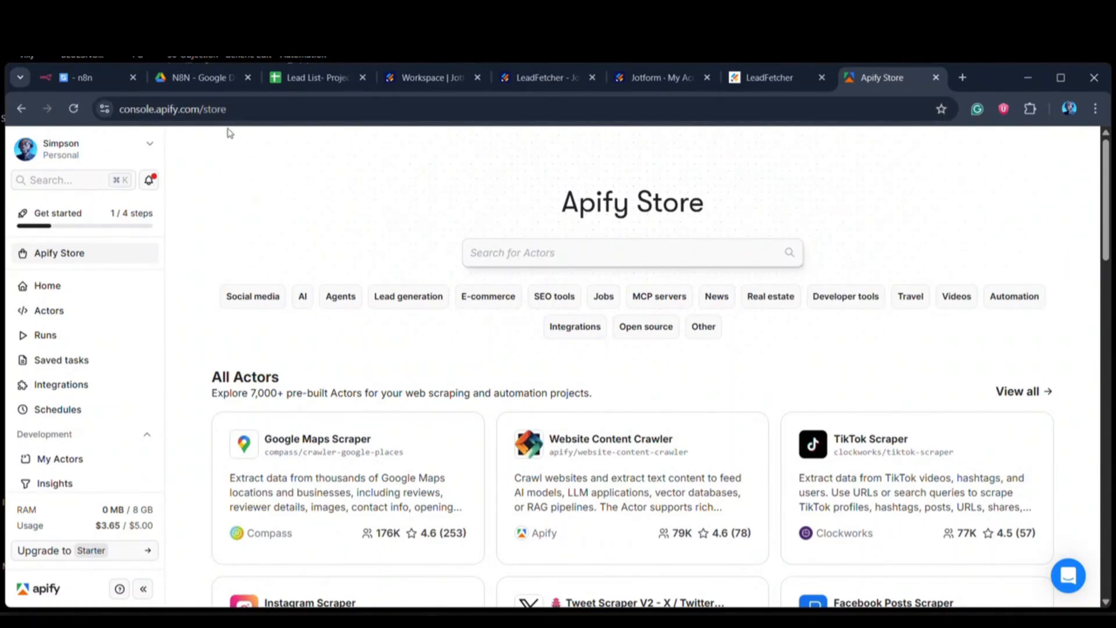
mouse_move(158, 536)
left_click(526, 254)
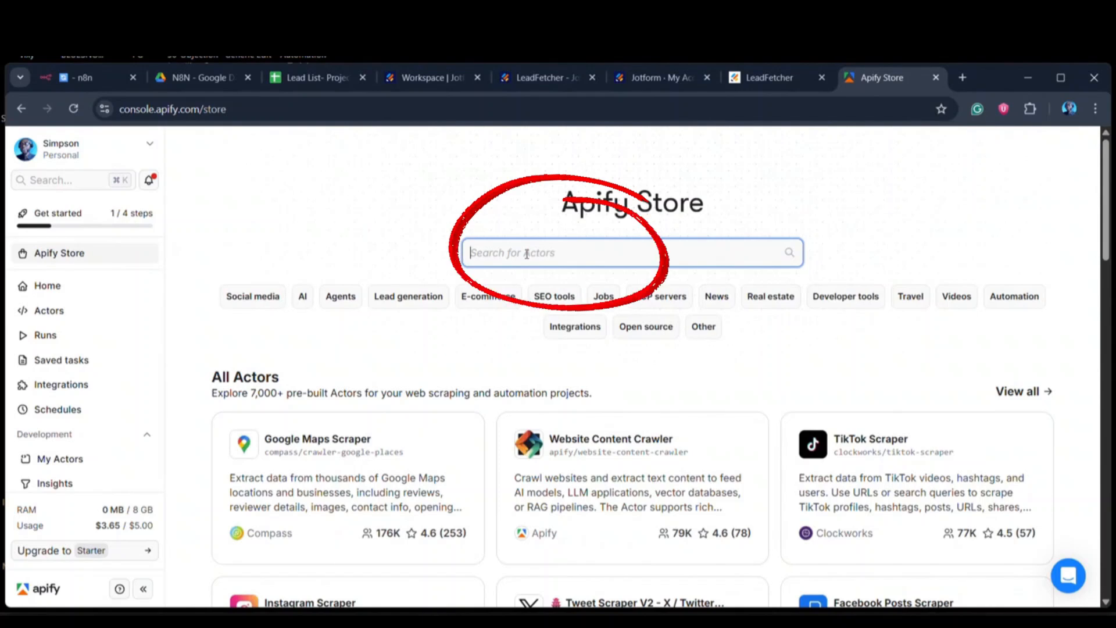
type("g")
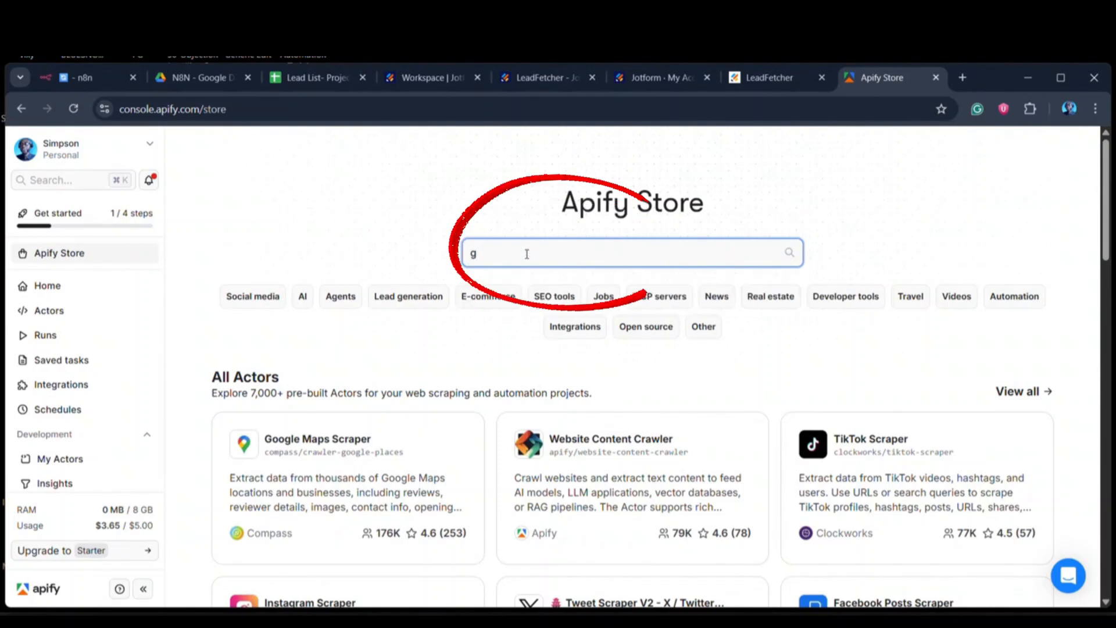
type("oog")
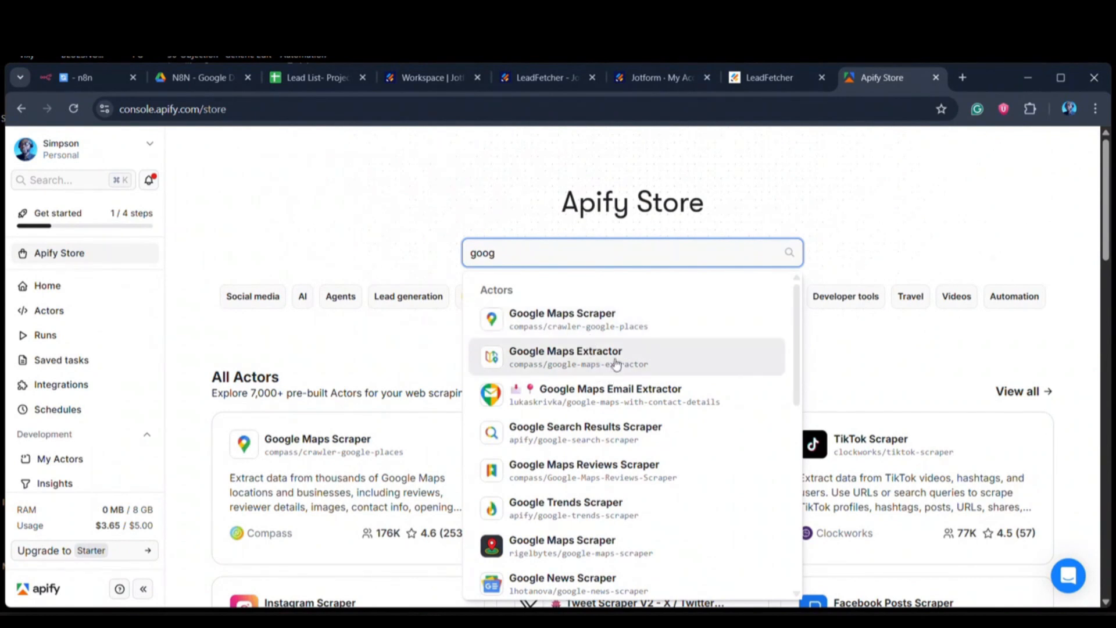
left_click(602, 326)
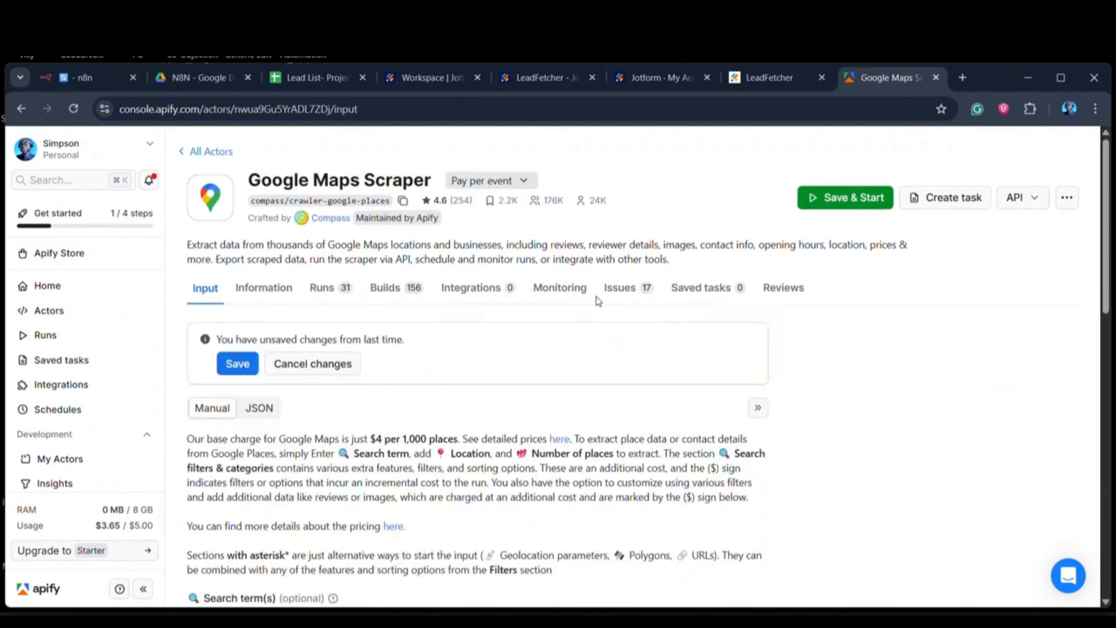
scroll(460, 405, "down", 2)
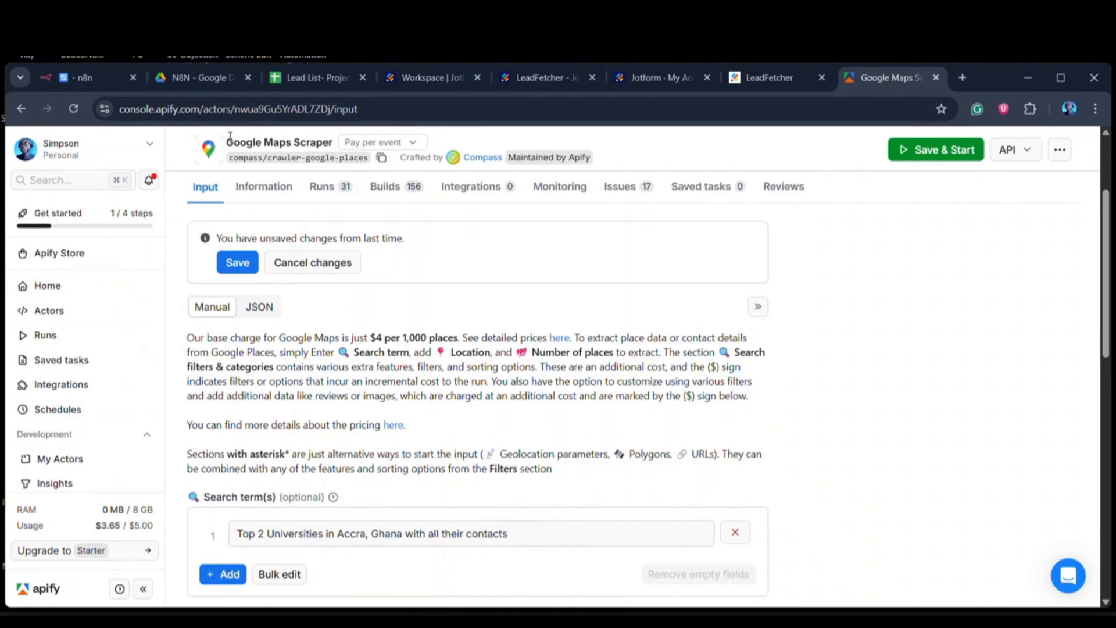
Step: Return to n8n and examine the JSON body of the HTTP Request node
left_click(89, 86)
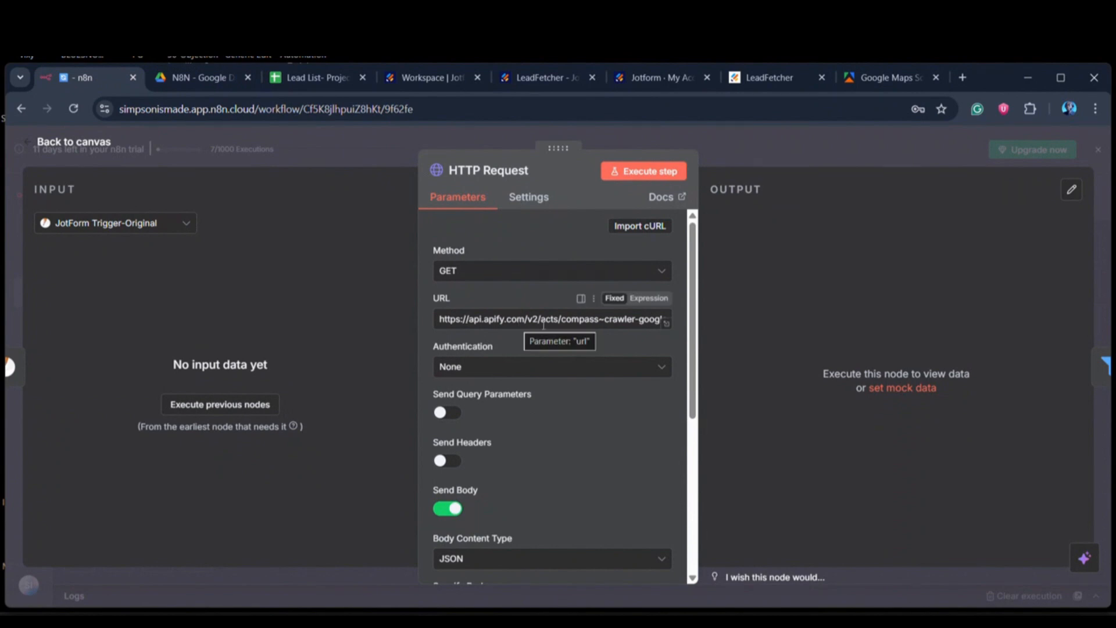
scroll(577, 399, "down", 5)
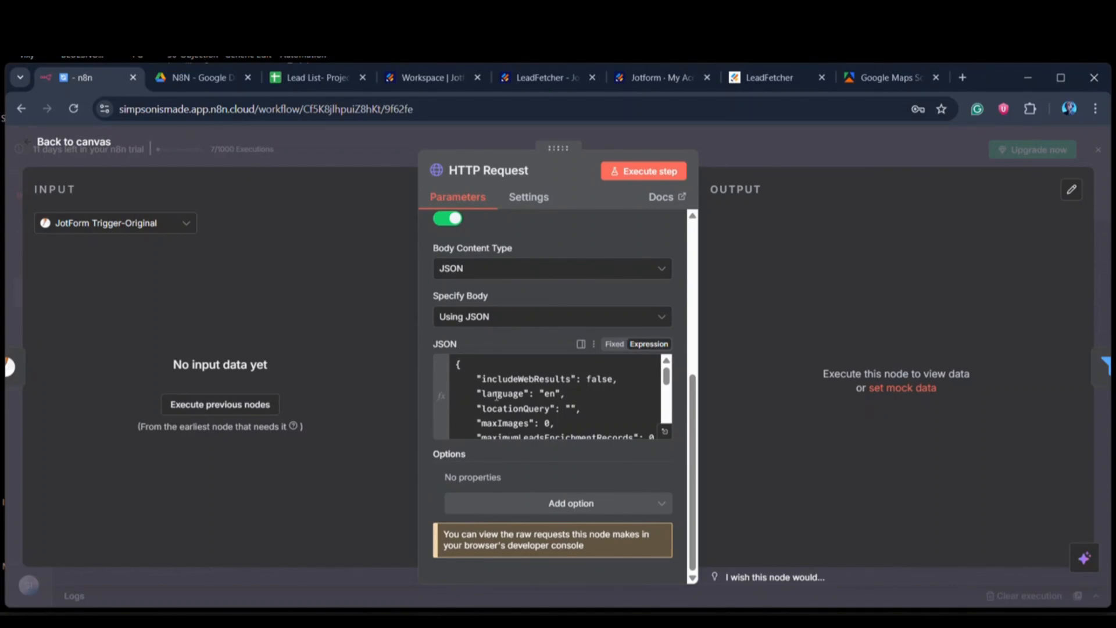
left_click_drag(666, 377, 667, 410)
scroll(667, 410, "up", 2)
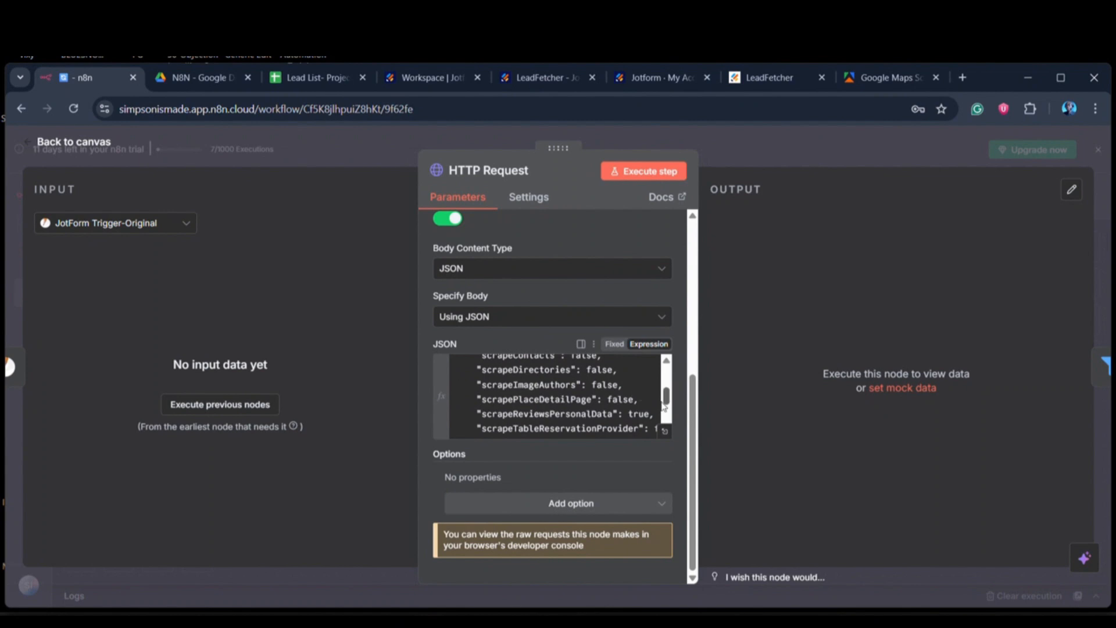
scroll(631, 395, "up", 3)
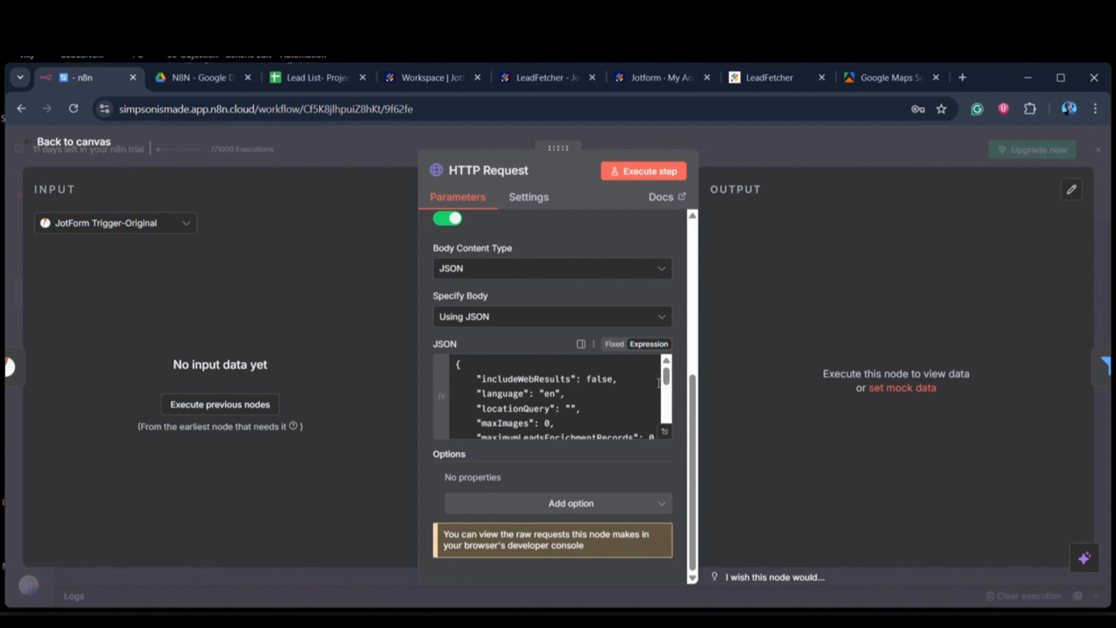
Step: Switch to Apify and examine the Google Maps Scraper's manual input: search terms, location, number of places, language and add-ons
left_click(893, 78)
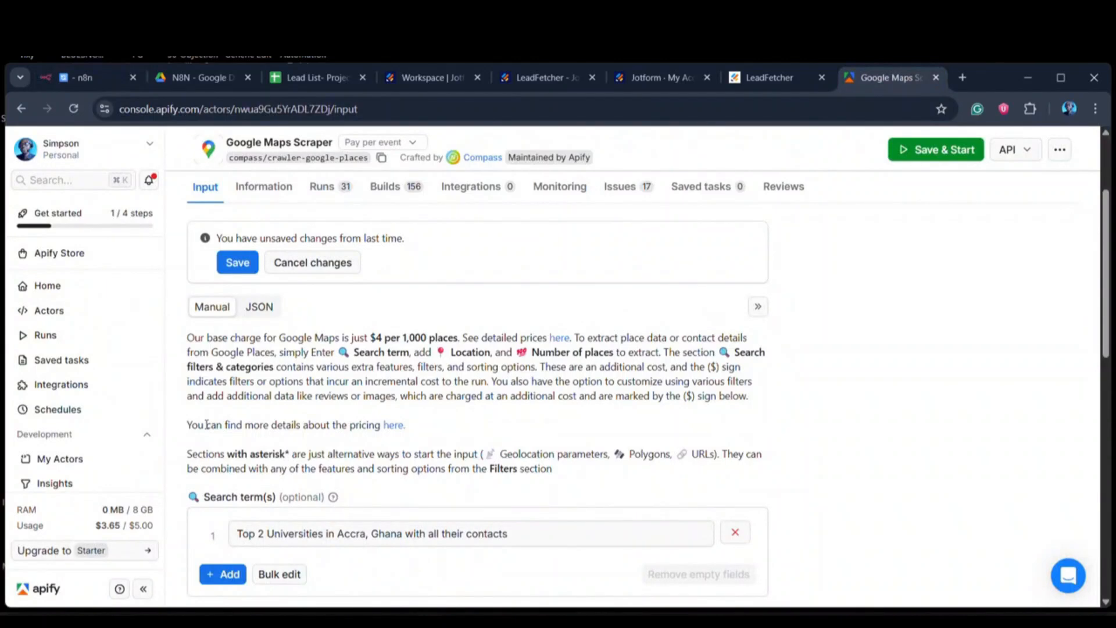
scroll(452, 314, "up", 2)
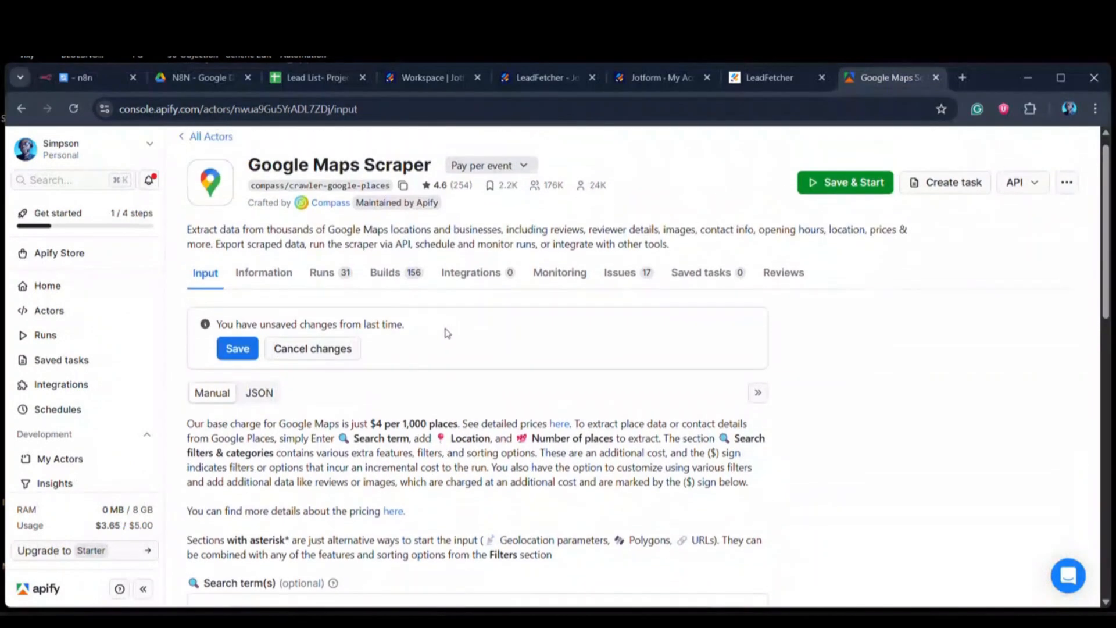
scroll(444, 369, "down", 3)
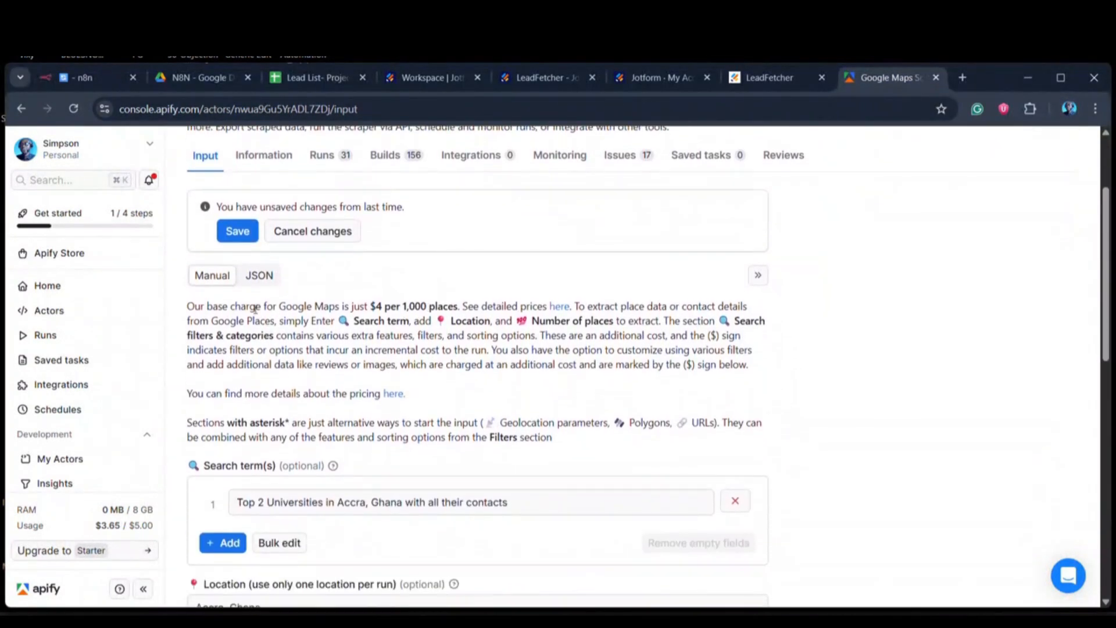
scroll(302, 396, "down", 3)
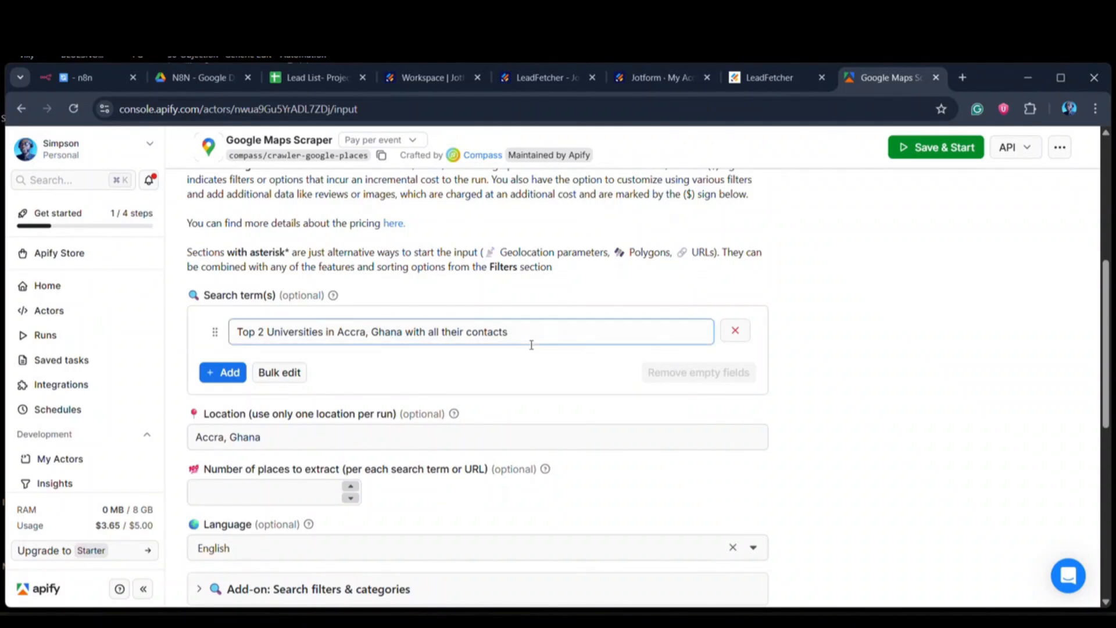
scroll(436, 333, "down", 1)
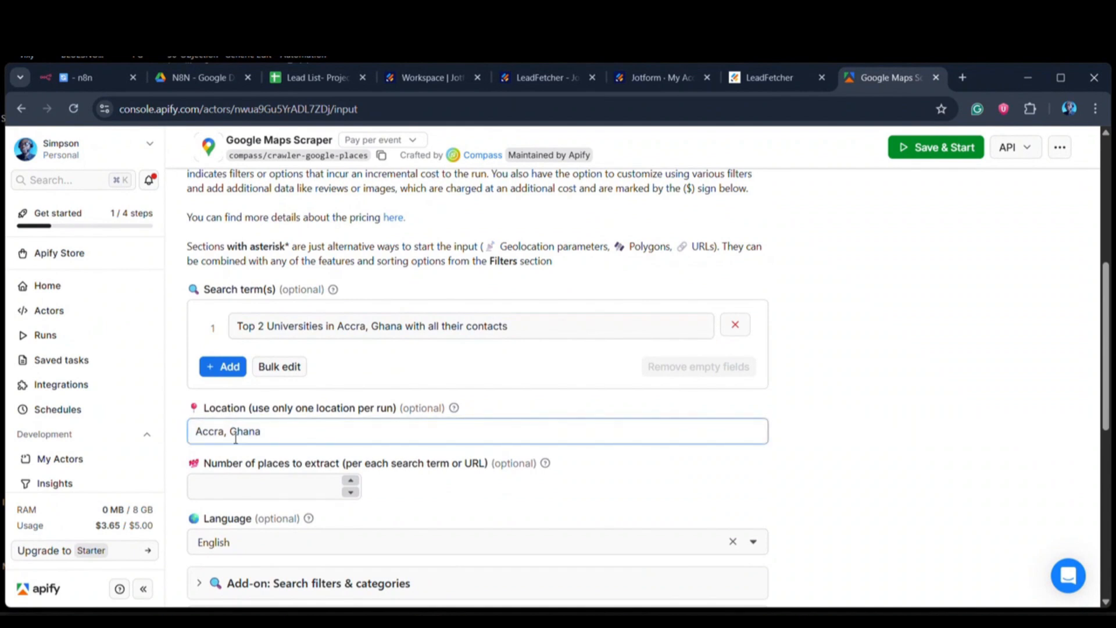
scroll(269, 481, "down", 3)
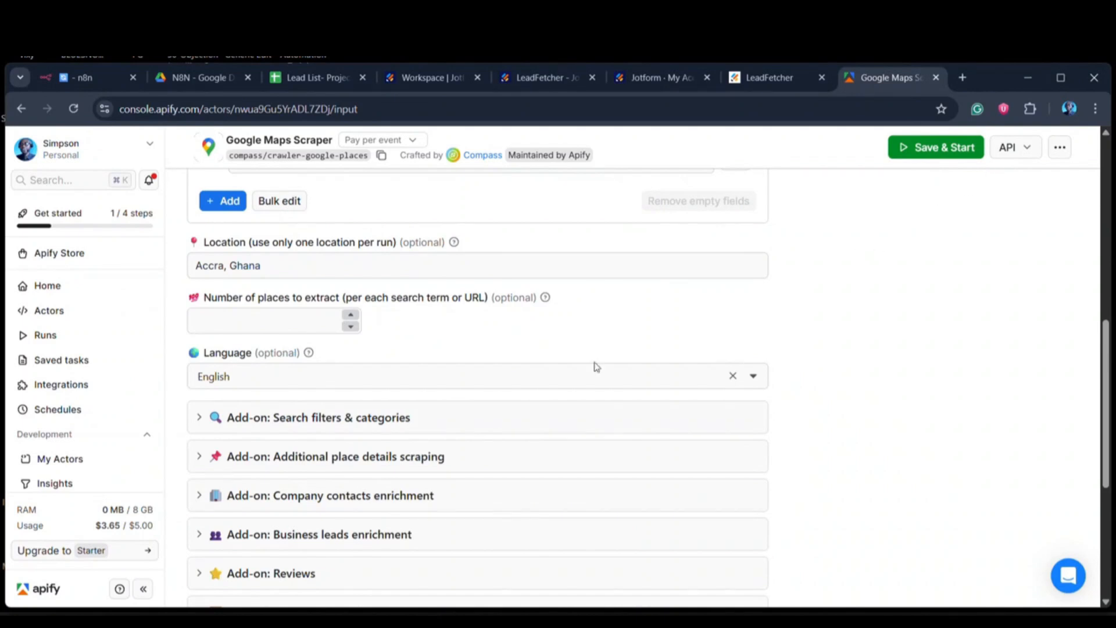
scroll(498, 352, "down", 2)
scroll(499, 352, "up", 8)
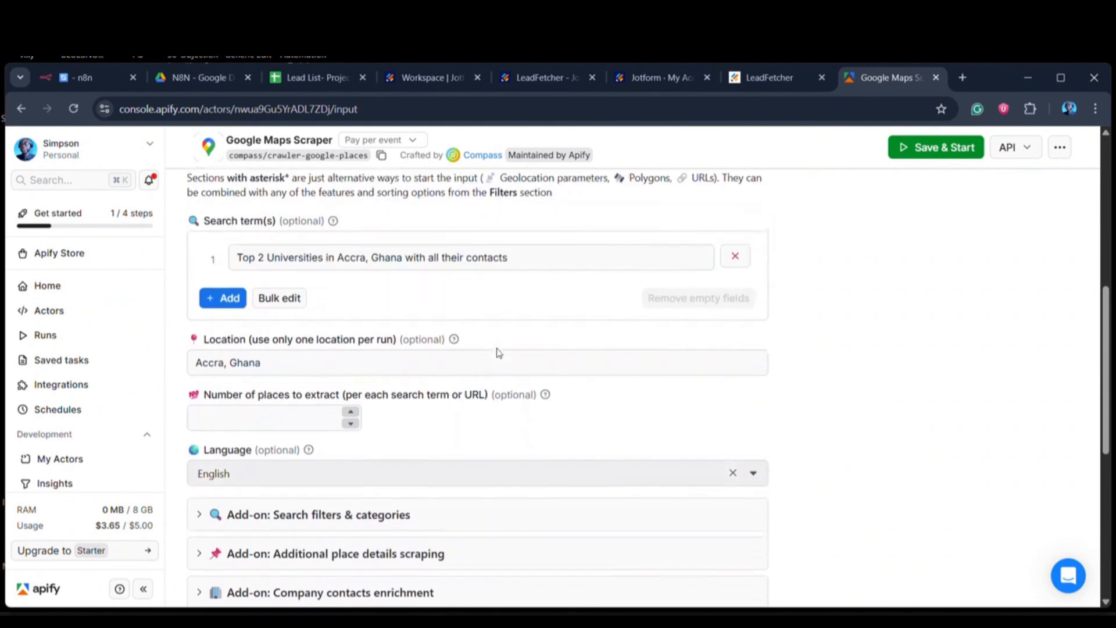
scroll(312, 378, "up", 1)
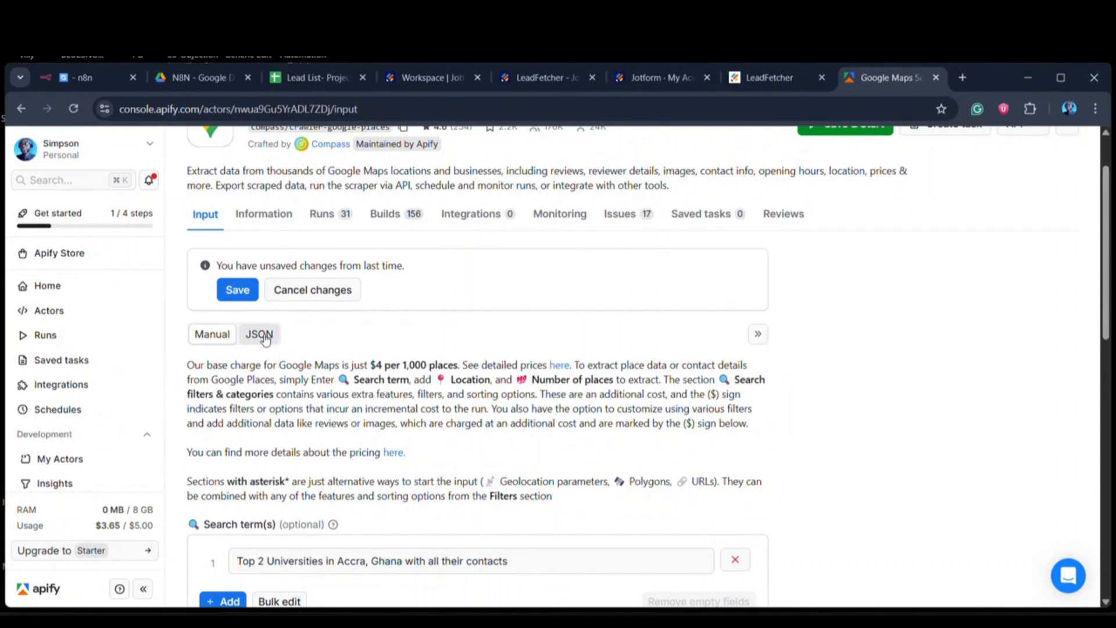
Step: Show the Google Maps Scraper's input as JSON and examine the search text inside searchStringsArray
scroll(265, 339, "down", 1)
left_click(260, 281)
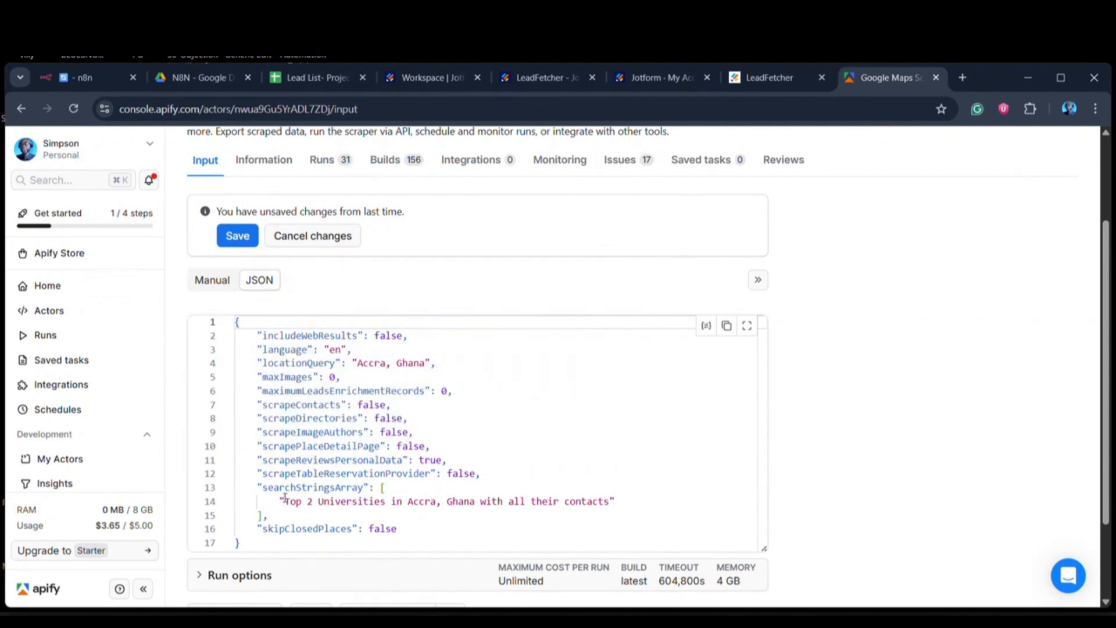
left_click_drag(285, 502, 609, 507)
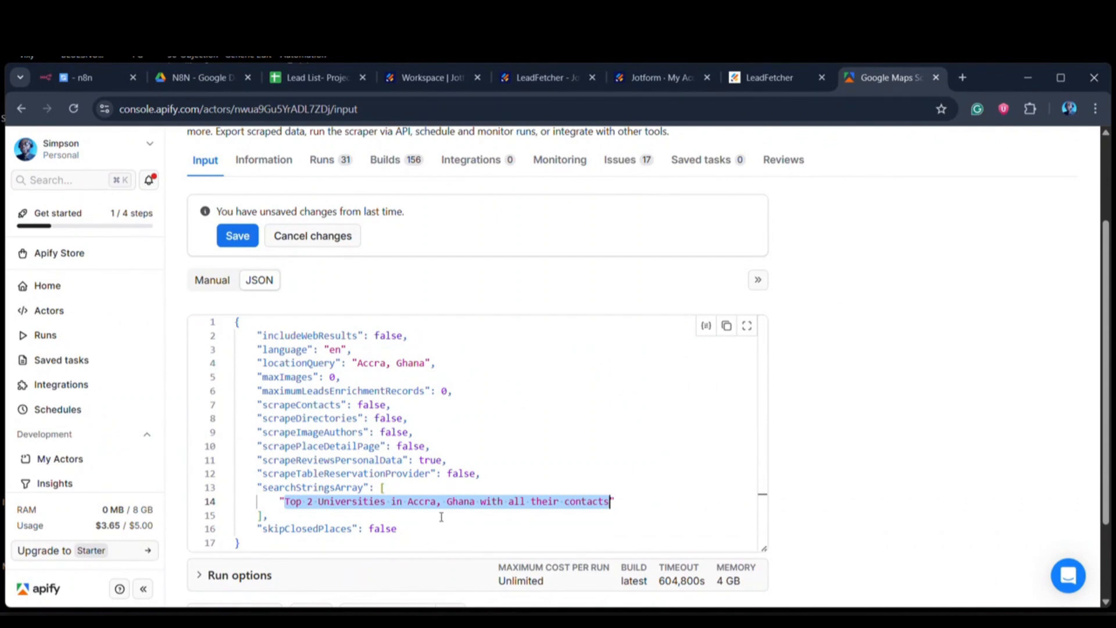
left_click(482, 421)
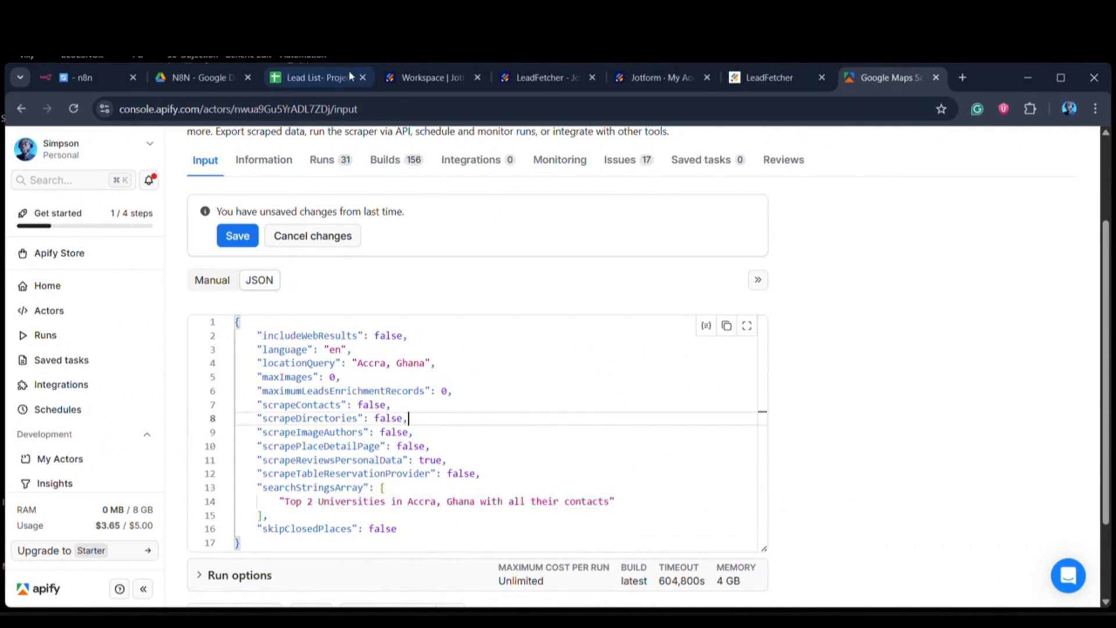
Step: Switch to n8n and examine locationQuery and searchStringsArray in the HTTP Request node's JSON body
left_click(89, 79)
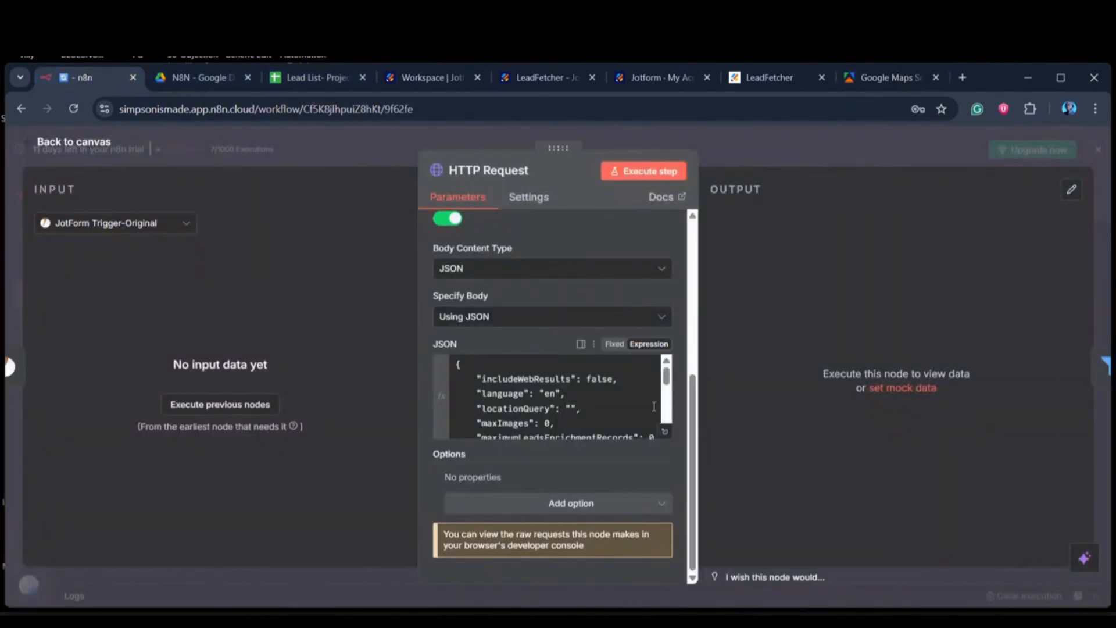
left_click_drag(667, 377, 667, 407)
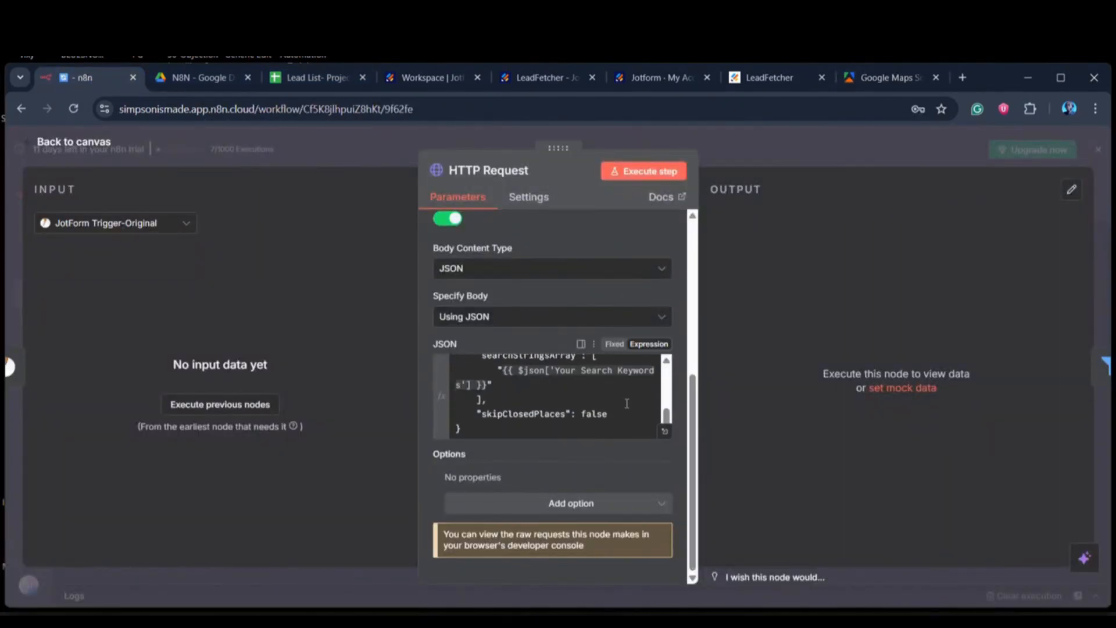
scroll(548, 386, "up", 5)
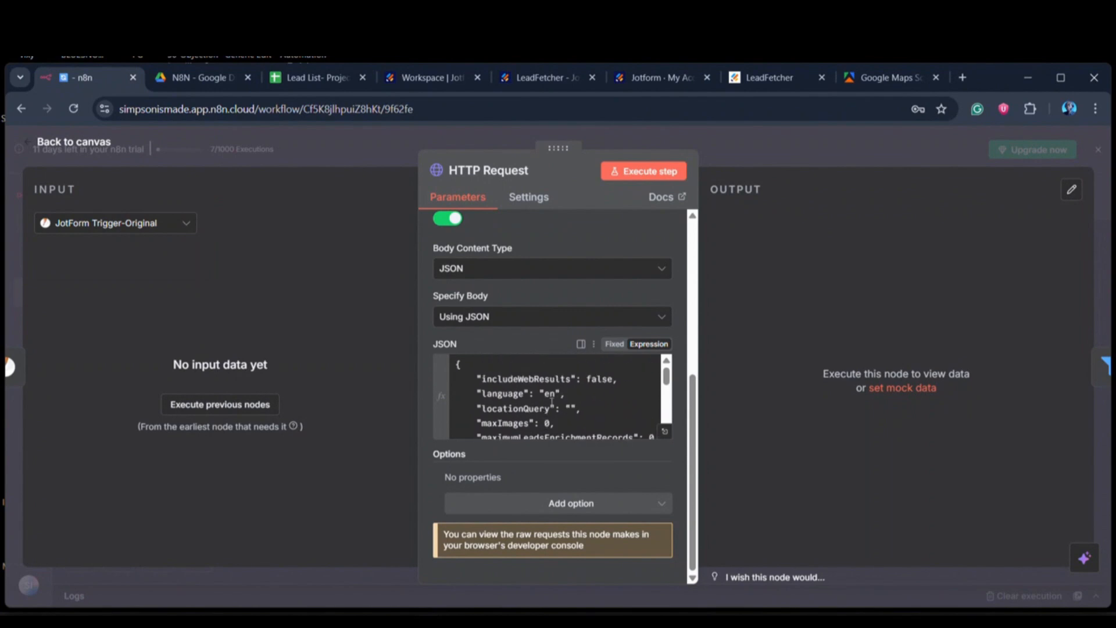
left_click(572, 409)
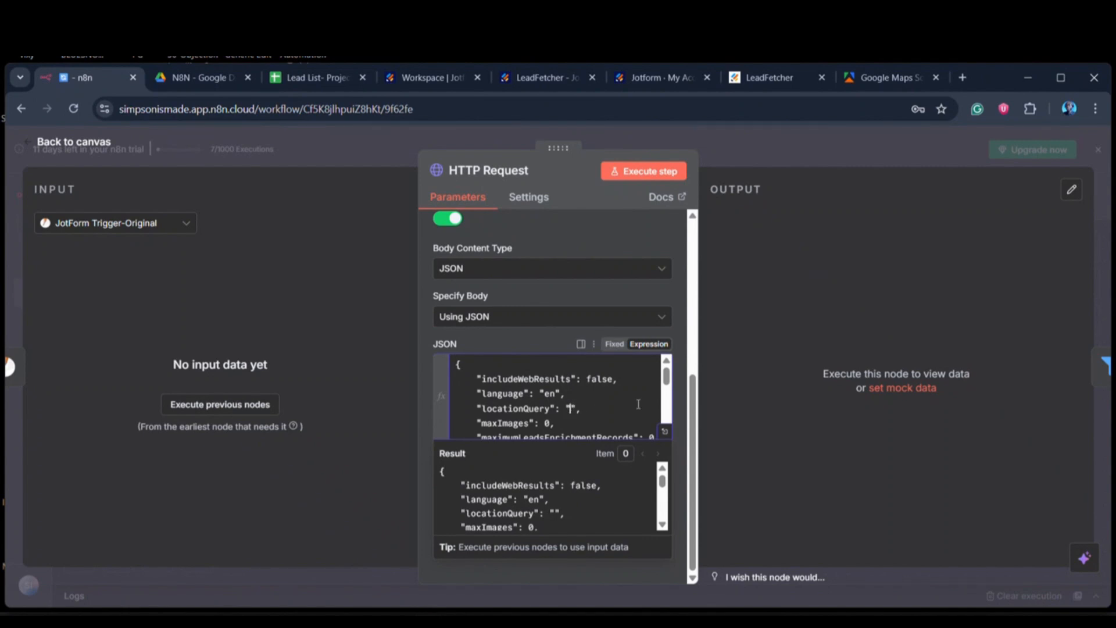
left_click_drag(669, 379, 666, 414)
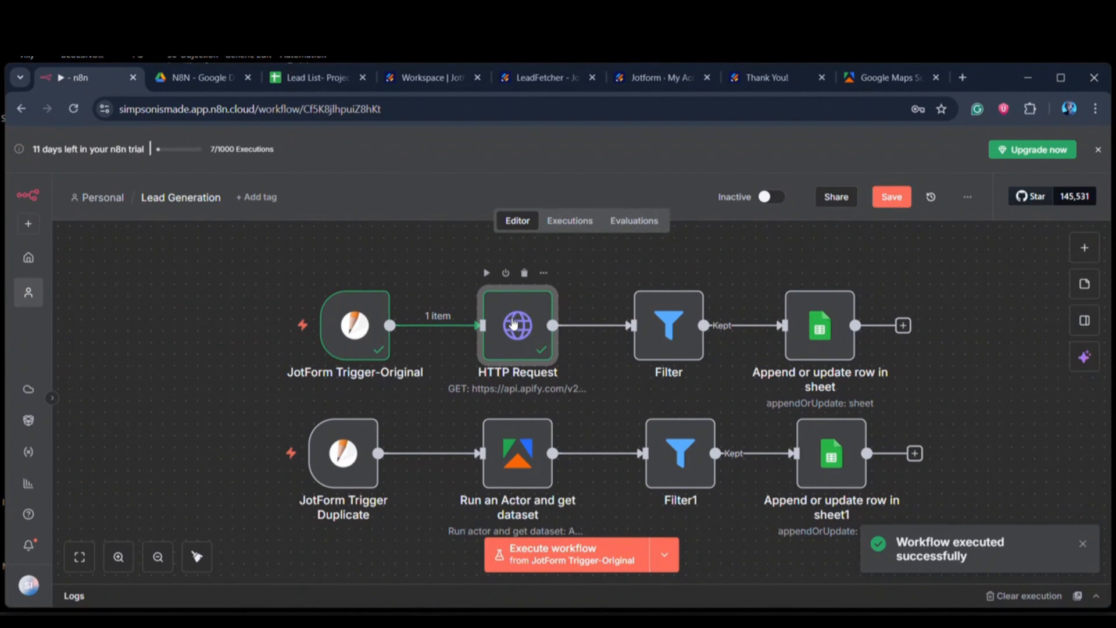
Step: Open the executed HTTP Request node and view its JotForm Trigger-Original input as a table and as a schema
double_click(513, 323)
scroll(514, 326, "down", 3)
left_click(191, 227)
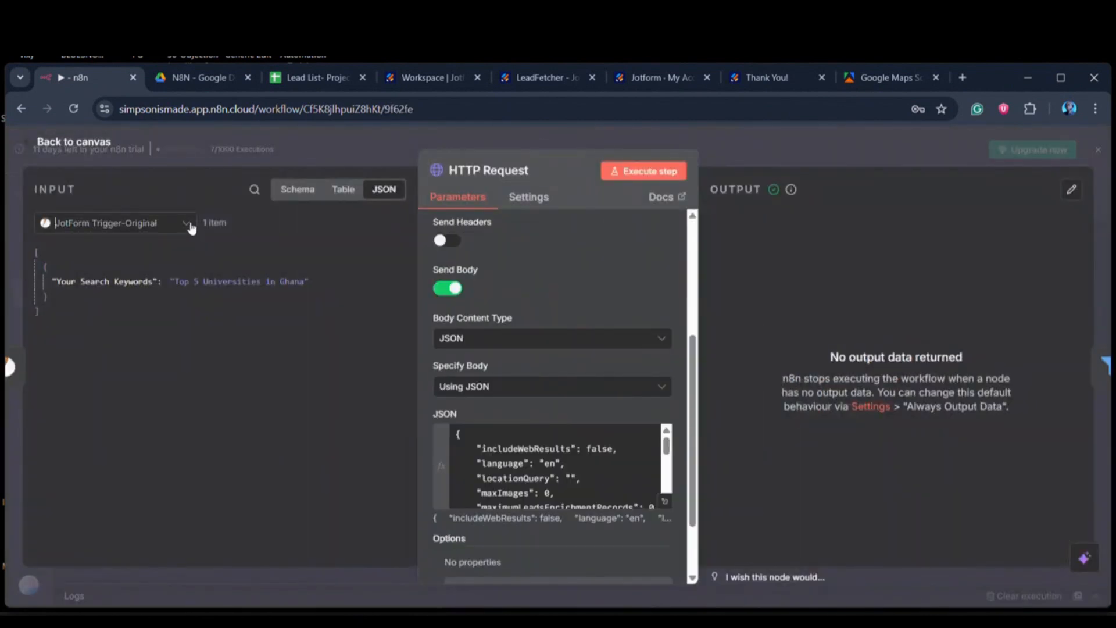
left_click(342, 190)
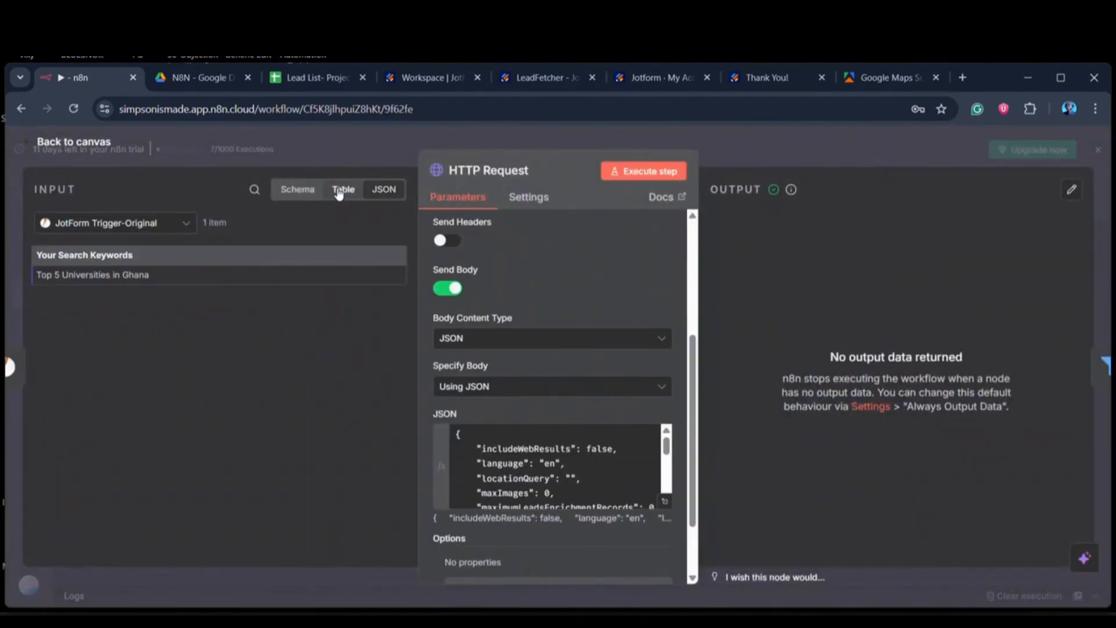
left_click(294, 190)
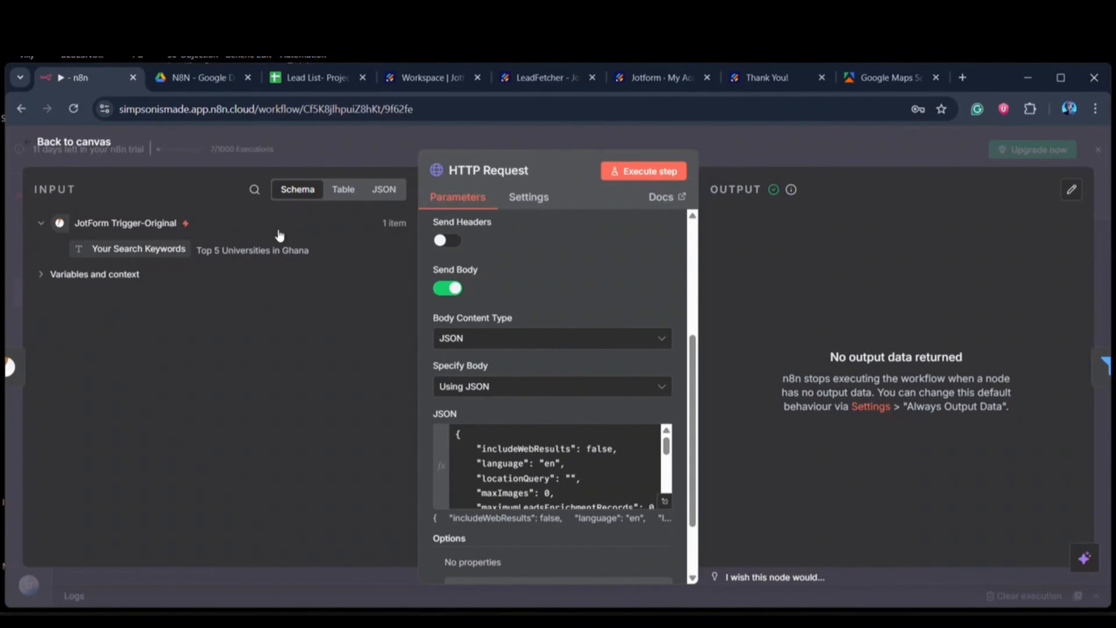
Step: Compare the Your Search Keywords input field with the searchStringsArray expression and locationQuery in the JSON body, and return to the canvas
left_click_drag(105, 251, 148, 235)
left_click_drag(669, 448, 667, 482)
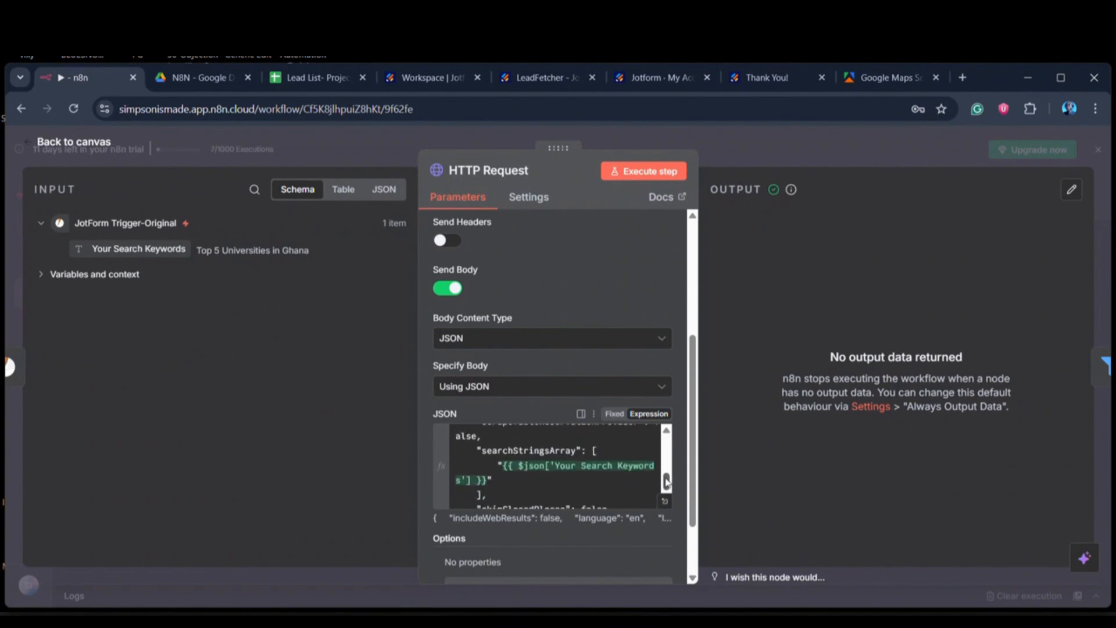
mouse_move(545, 468)
left_click_drag(669, 483, 667, 443)
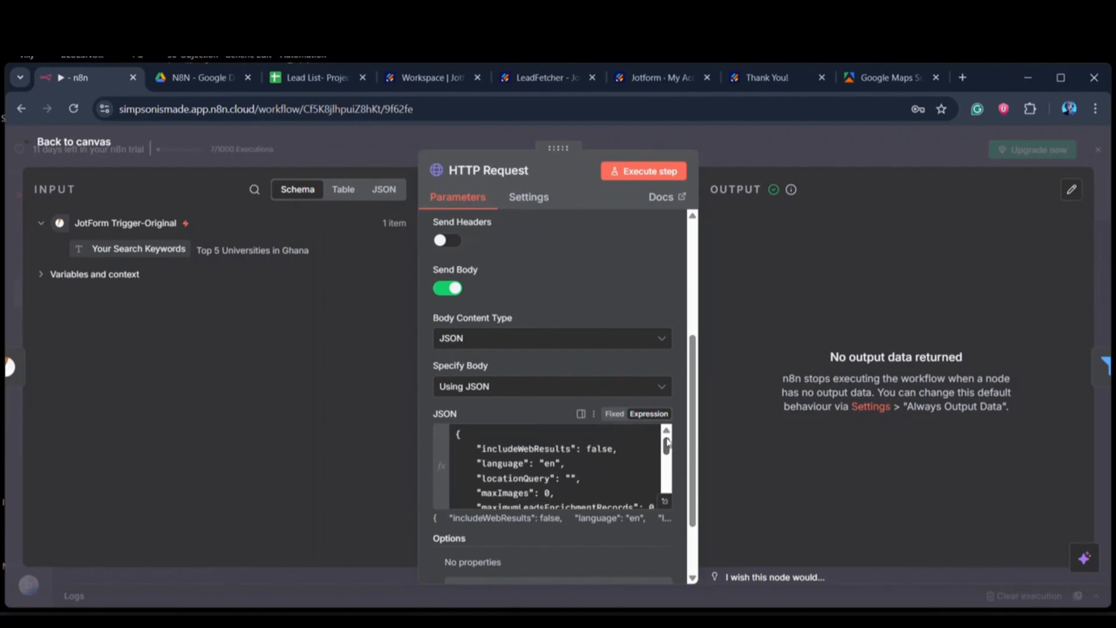
left_click(571, 479)
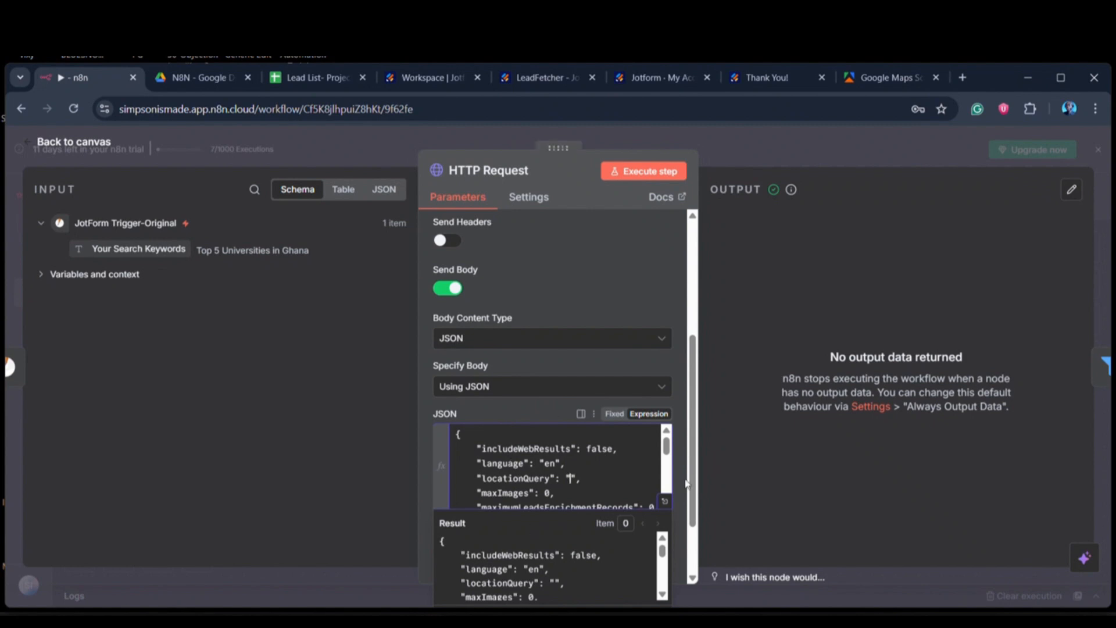
scroll(663, 484, "down", 5)
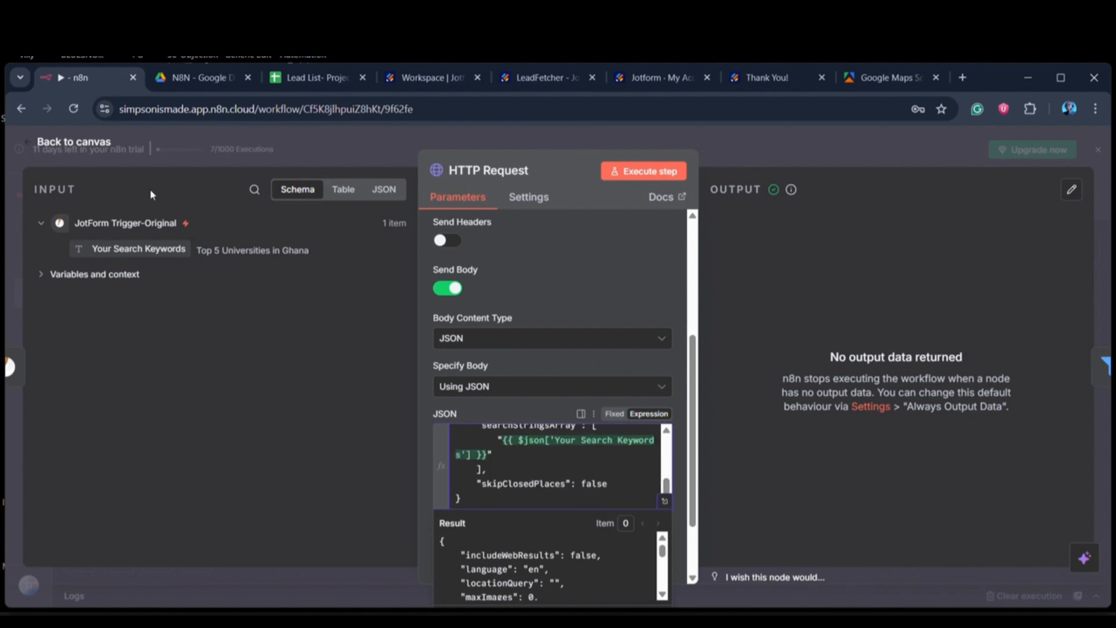
left_click(70, 146)
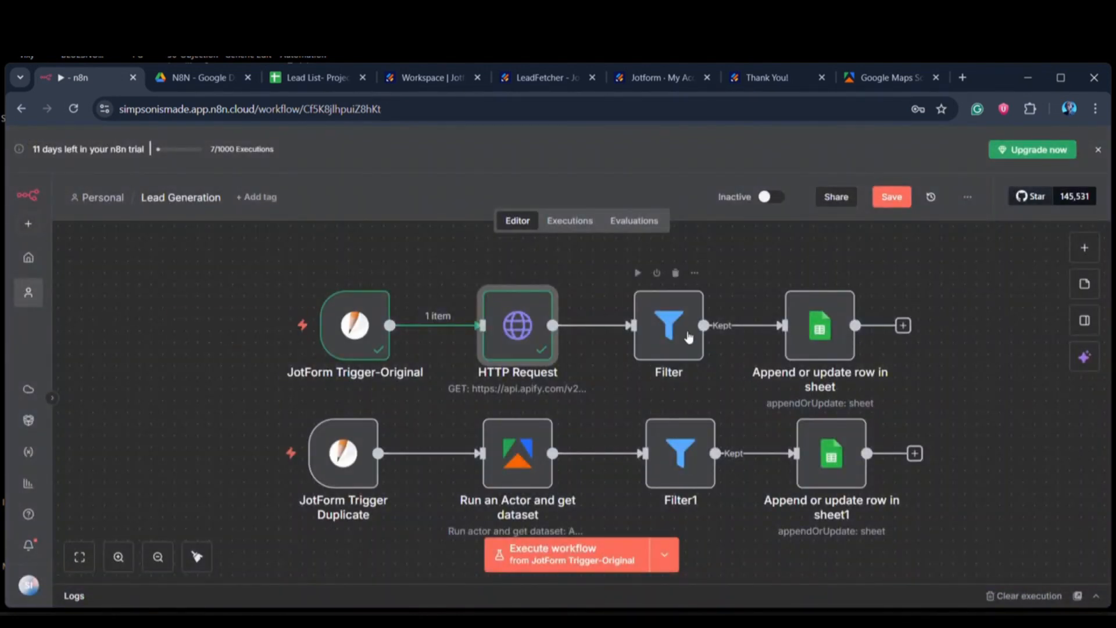
Step: Open the Filter node, review its permanentlyClosed and temporarilyClosed conditions, and return to the canvas
double_click(667, 330)
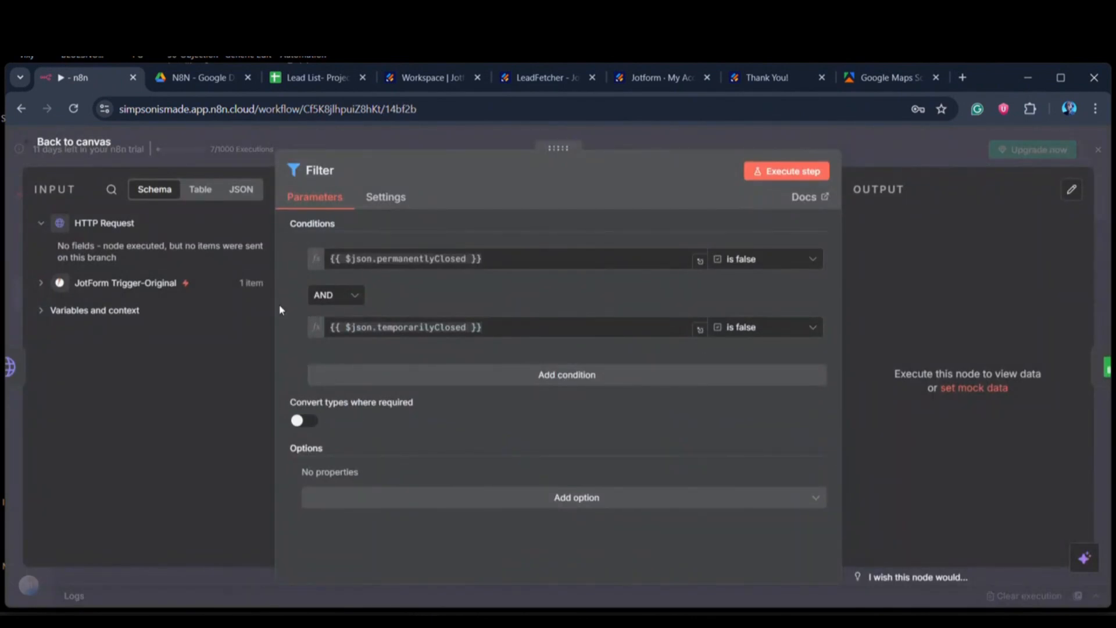
left_click(85, 145)
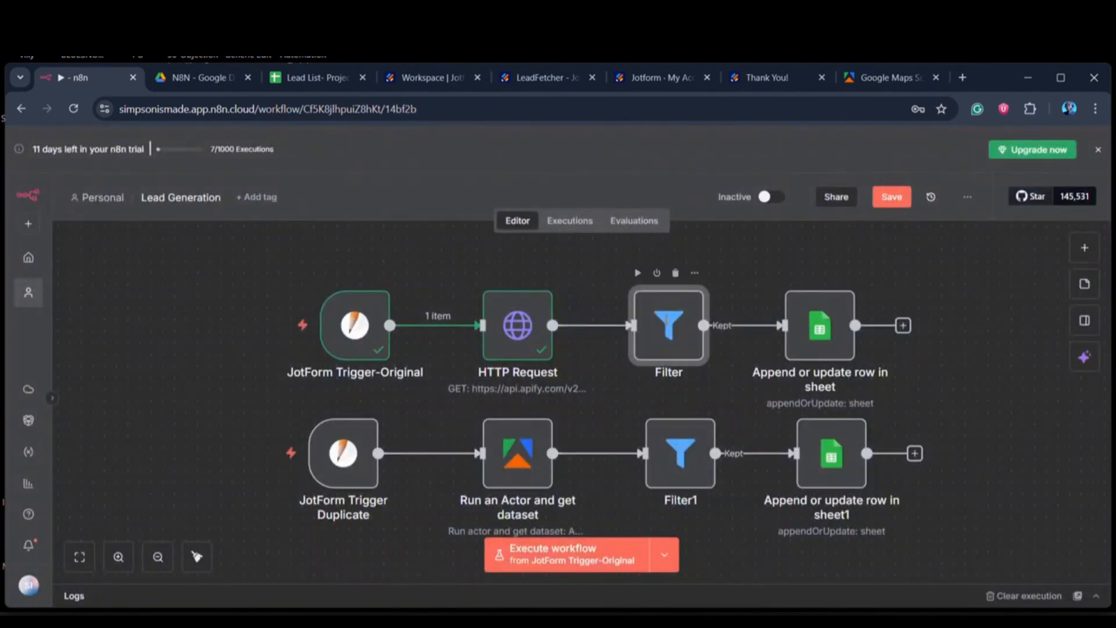
double_click(663, 320)
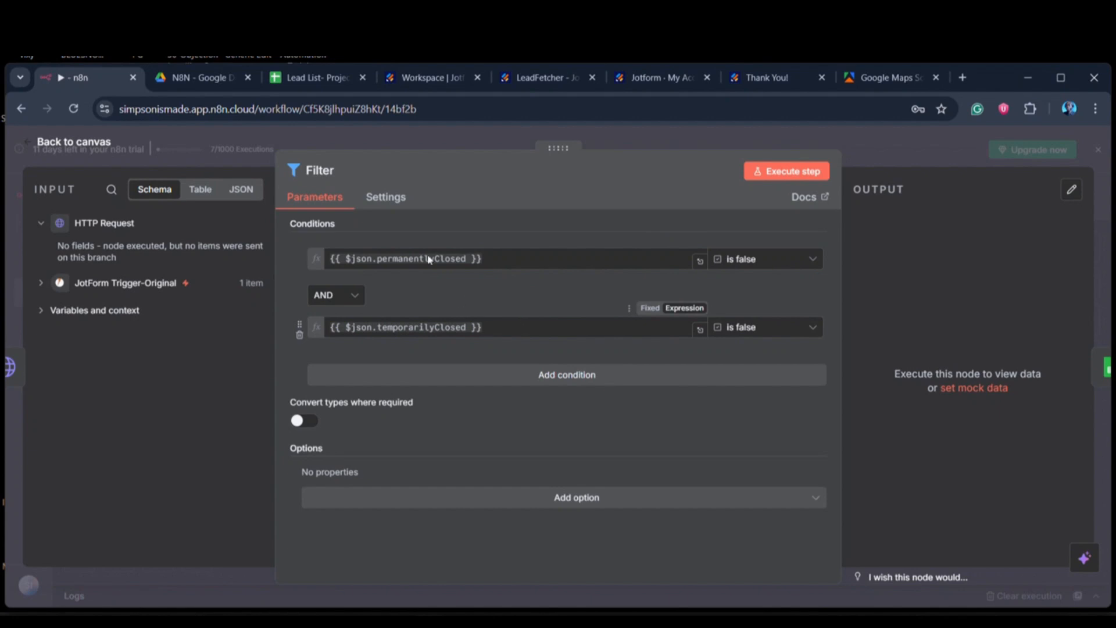
left_click(88, 142)
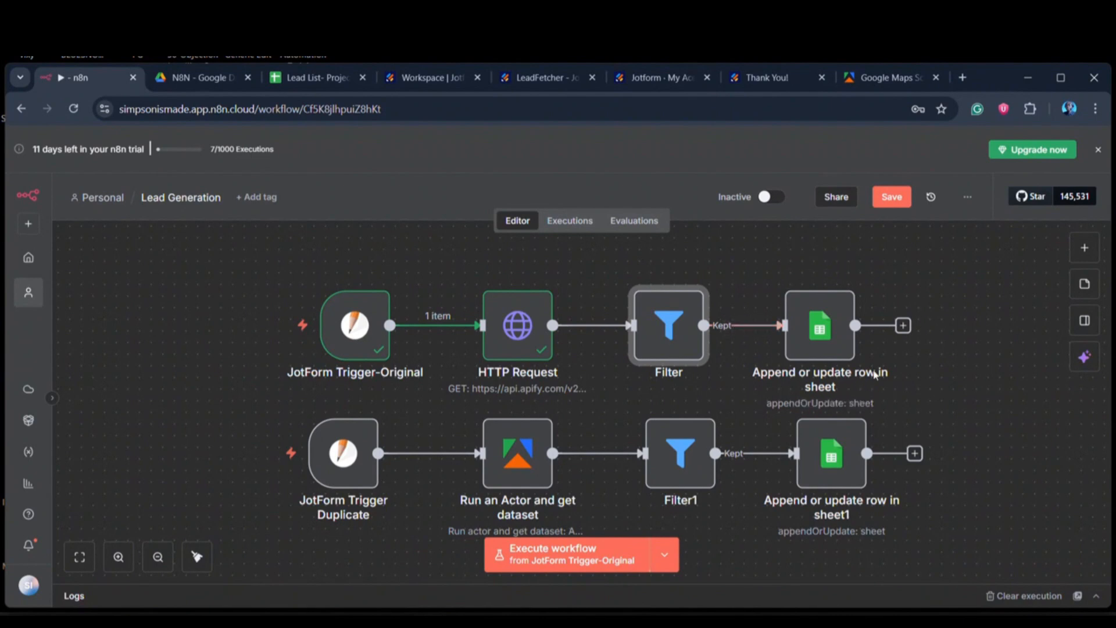
Step: Check the Lead List- Project column headers and the Google Sheets credential used by the Append or update row in sheet node
left_click(343, 80)
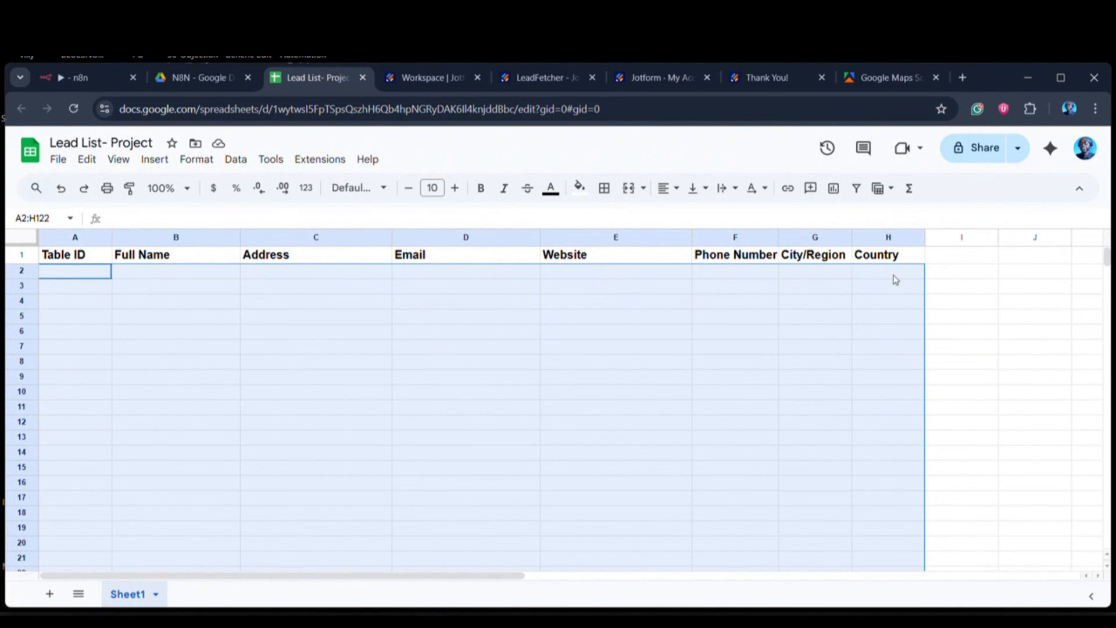
key("ctrl+1")
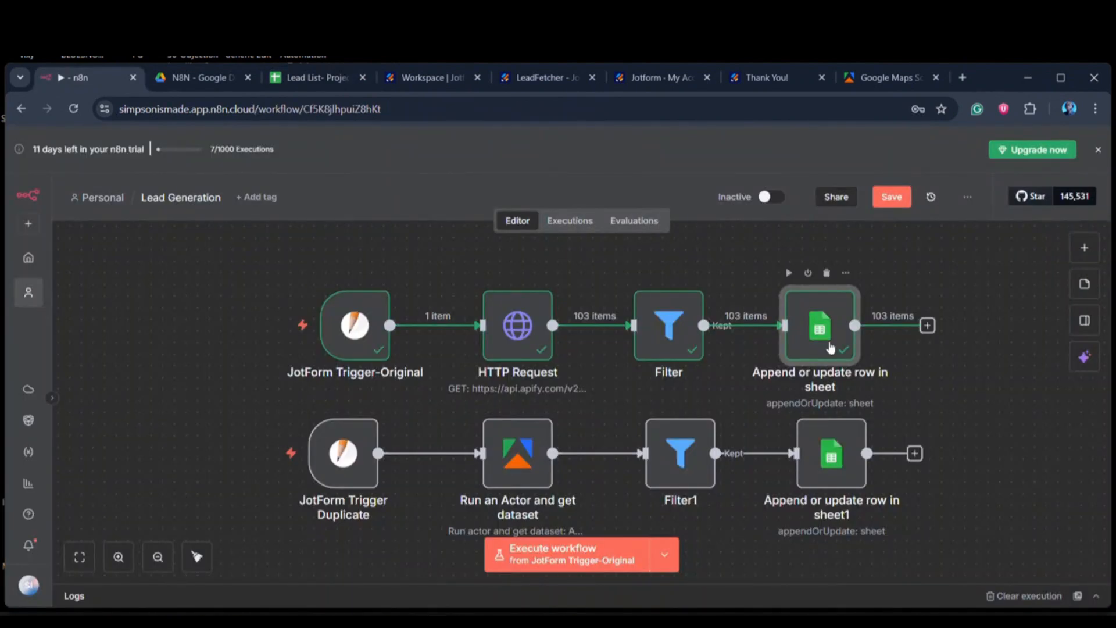
double_click(832, 347)
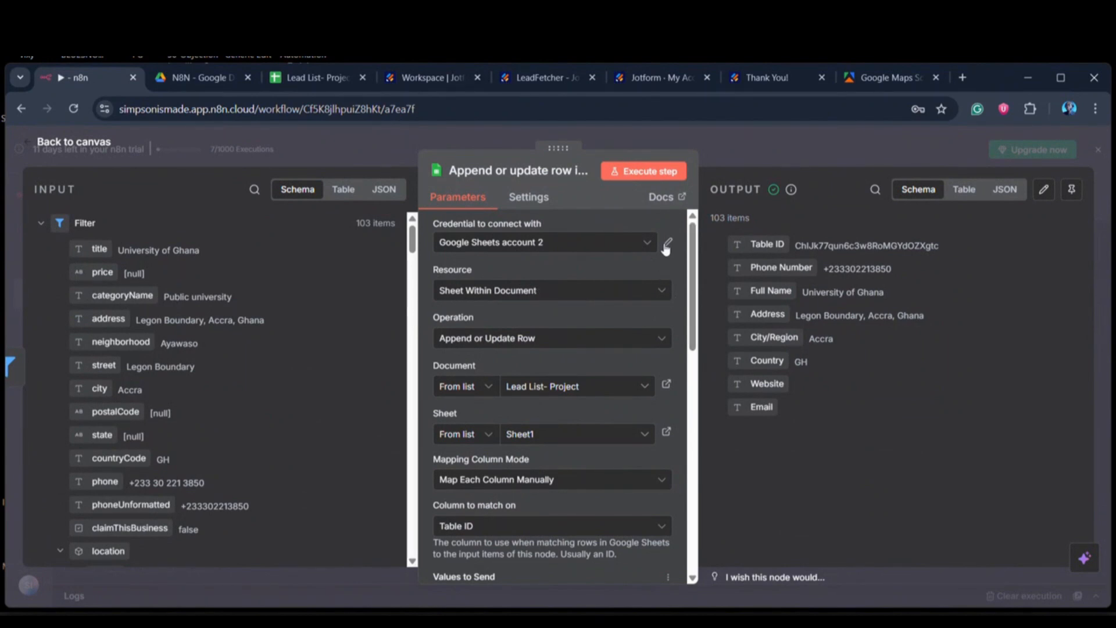
left_click(667, 243)
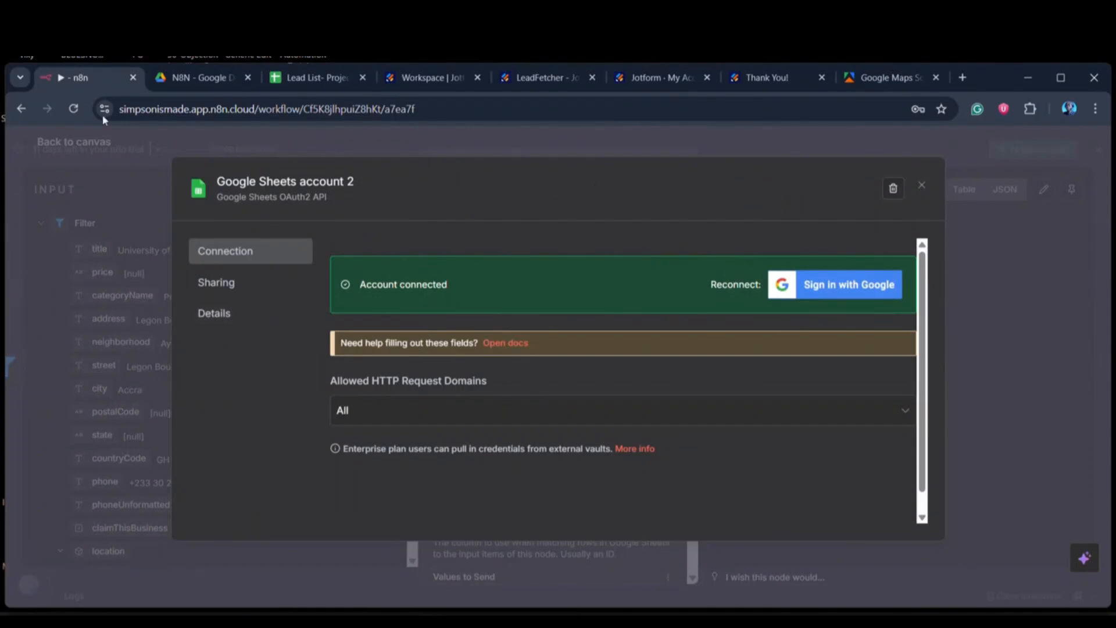
left_click(56, 144)
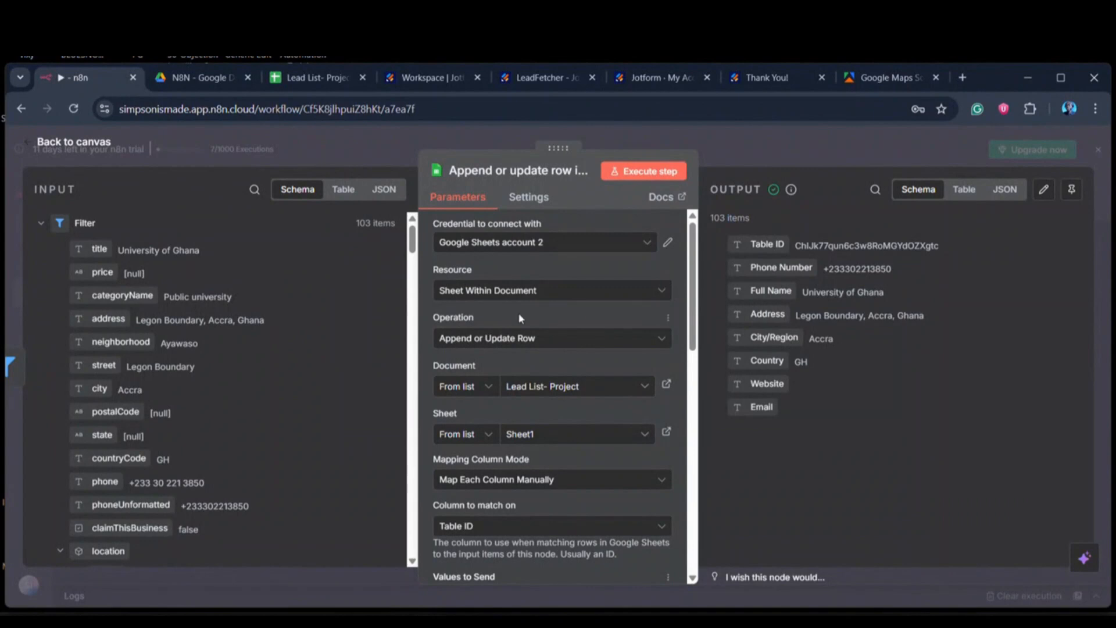
Step: Examine the Google Sheets node's document, sheet, column mapping mode, match column and first values to send
scroll(529, 358, "down", 1)
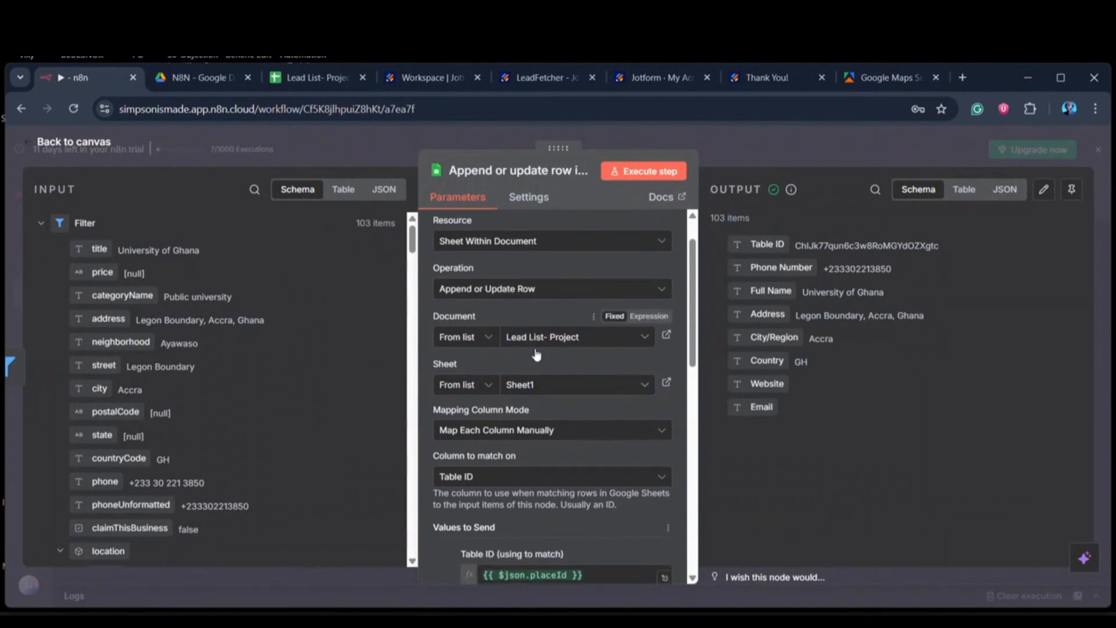
scroll(558, 311, "down", 2)
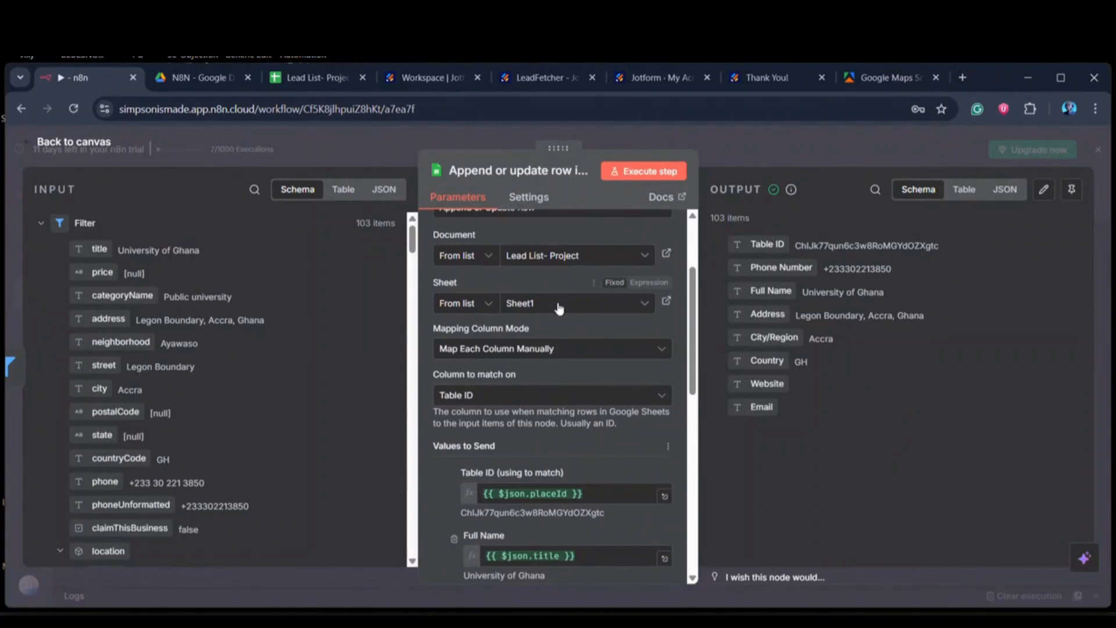
scroll(489, 356, "down", 2)
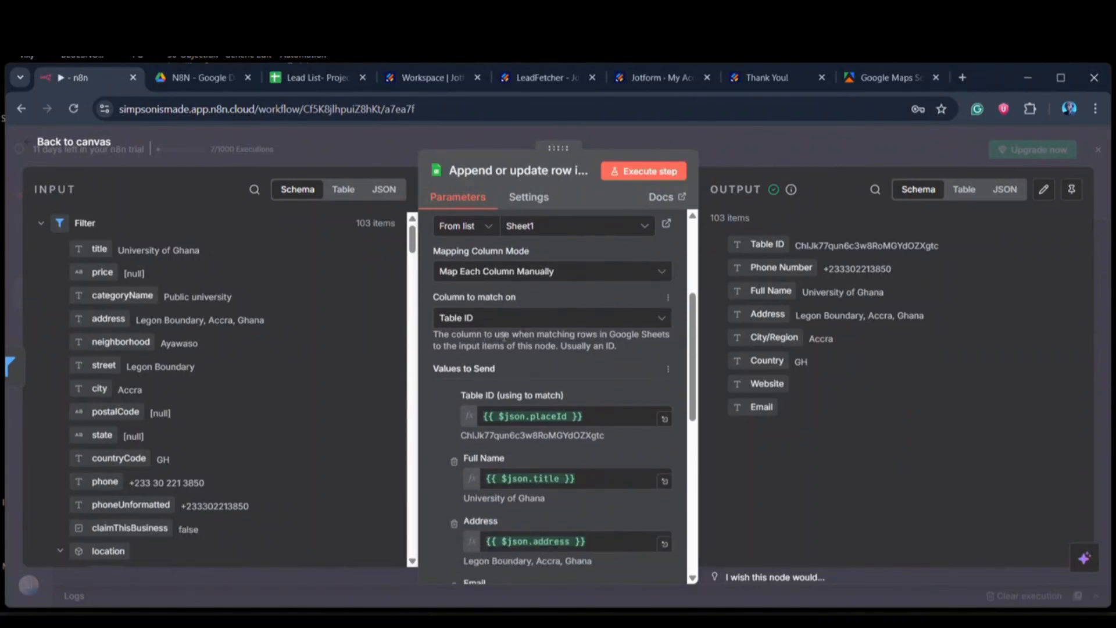
scroll(510, 335, "down", 1)
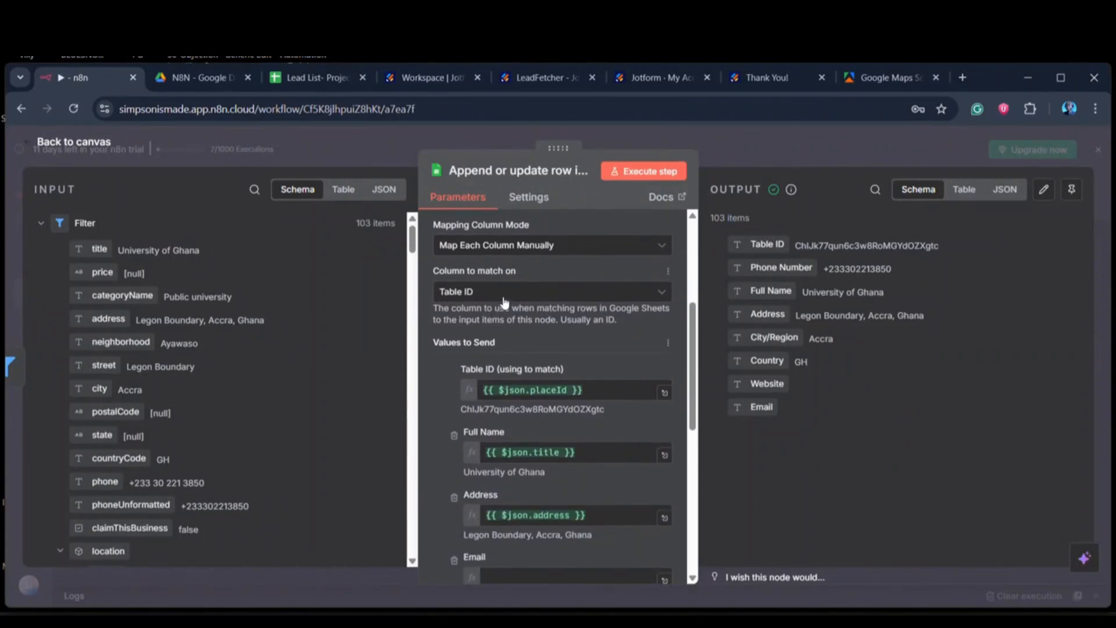
scroll(505, 303, "up", 1)
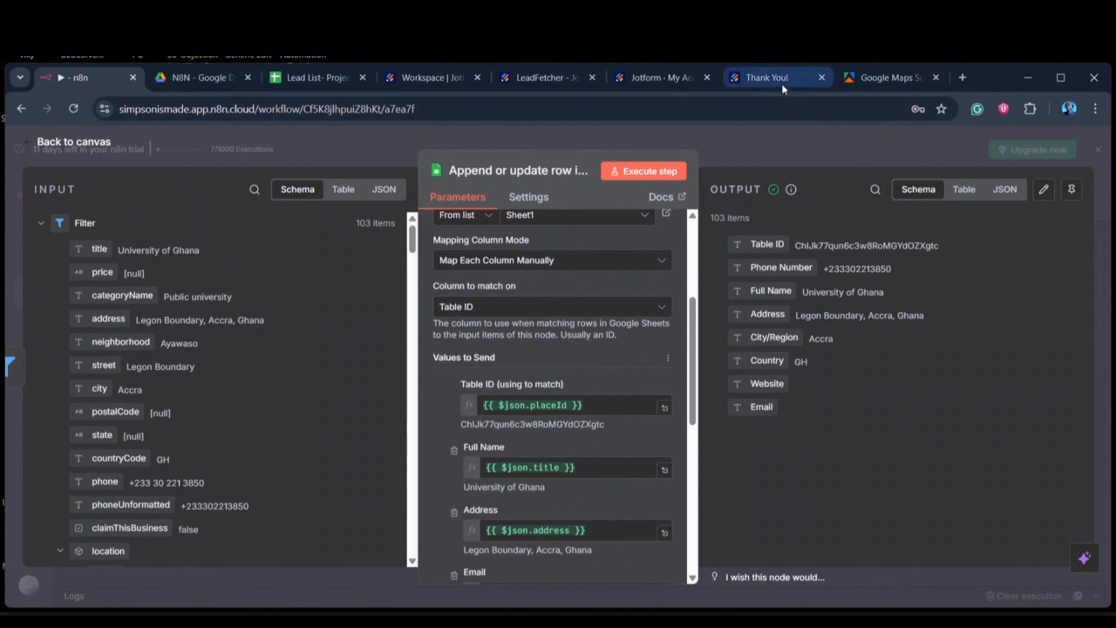
Step: Compare the Lead List- Project headers with the node's column mappings and Filter input fields, and return to the workflow canvas
left_click(291, 81)
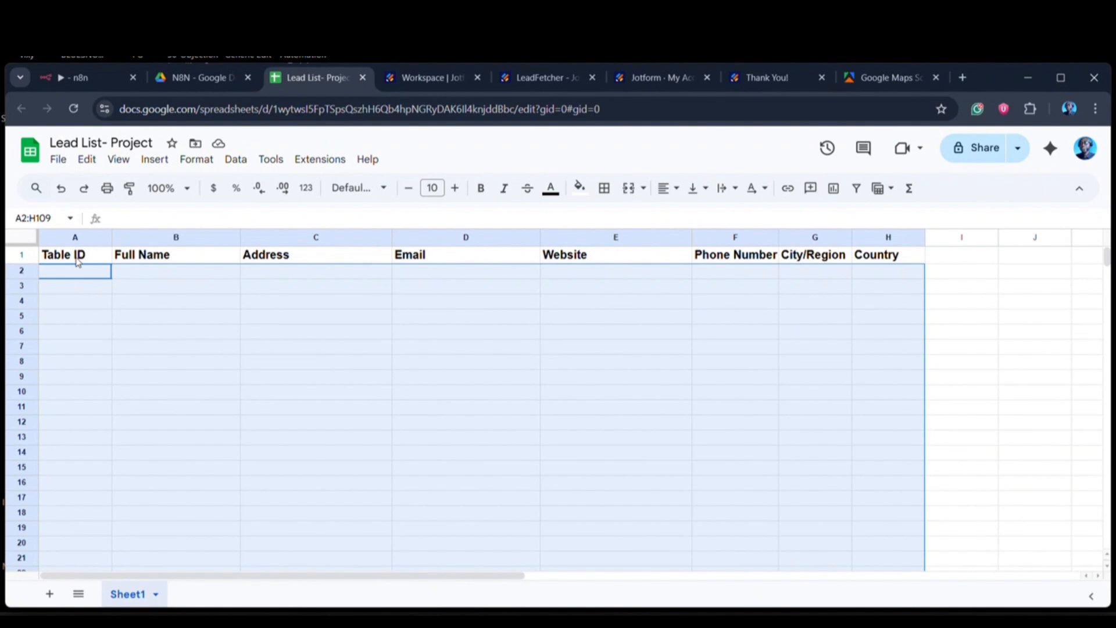
left_click(87, 77)
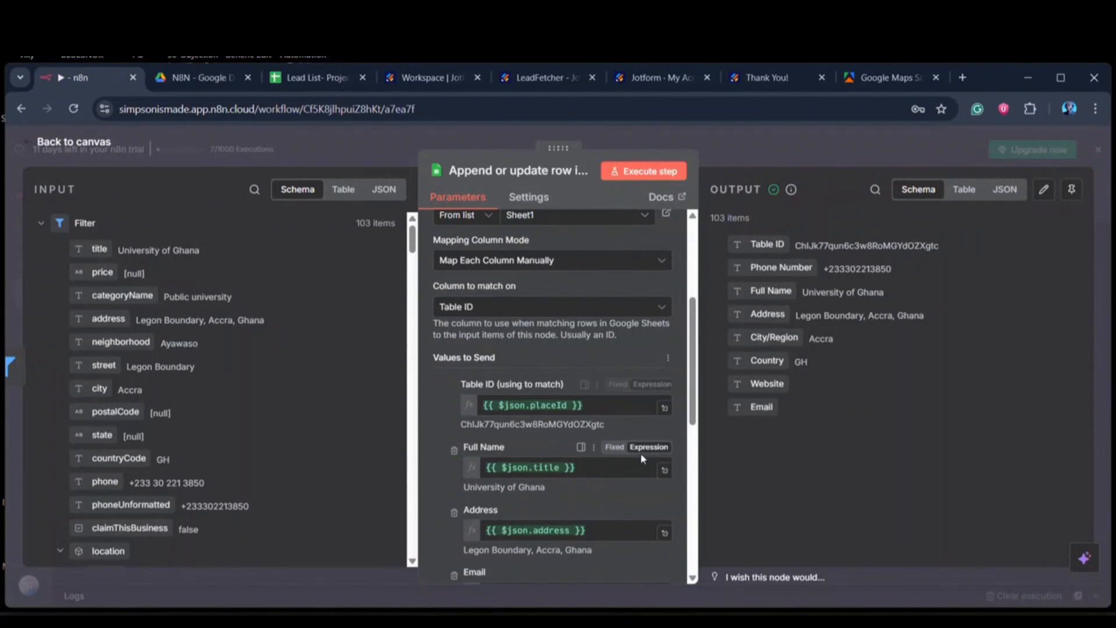
scroll(640, 453, "down", 2)
scroll(163, 408, "down", 4)
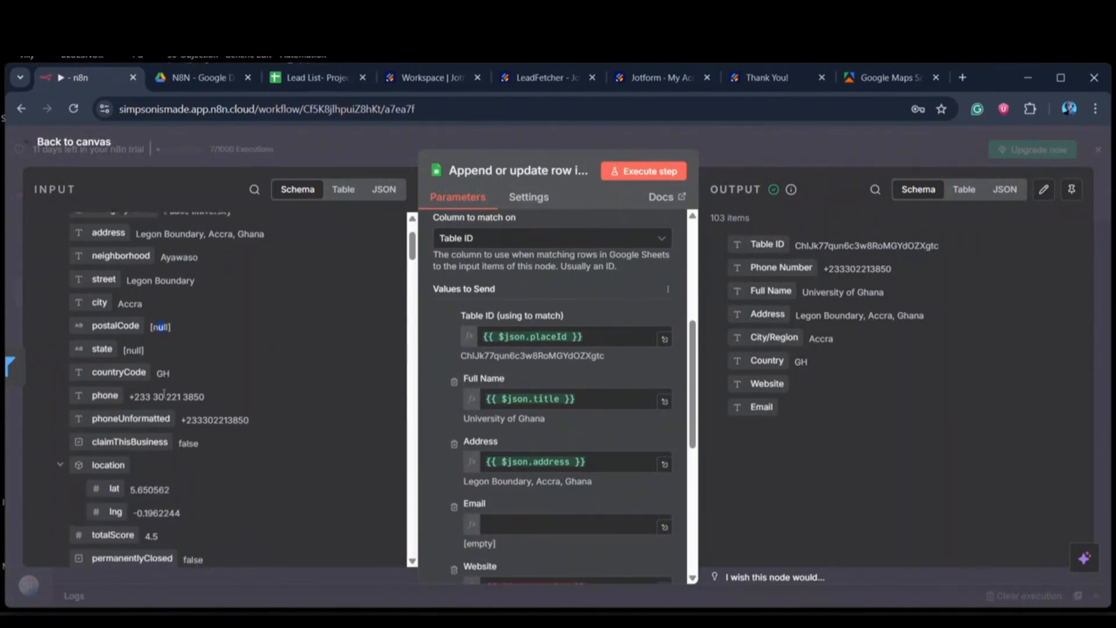
key("Escape")
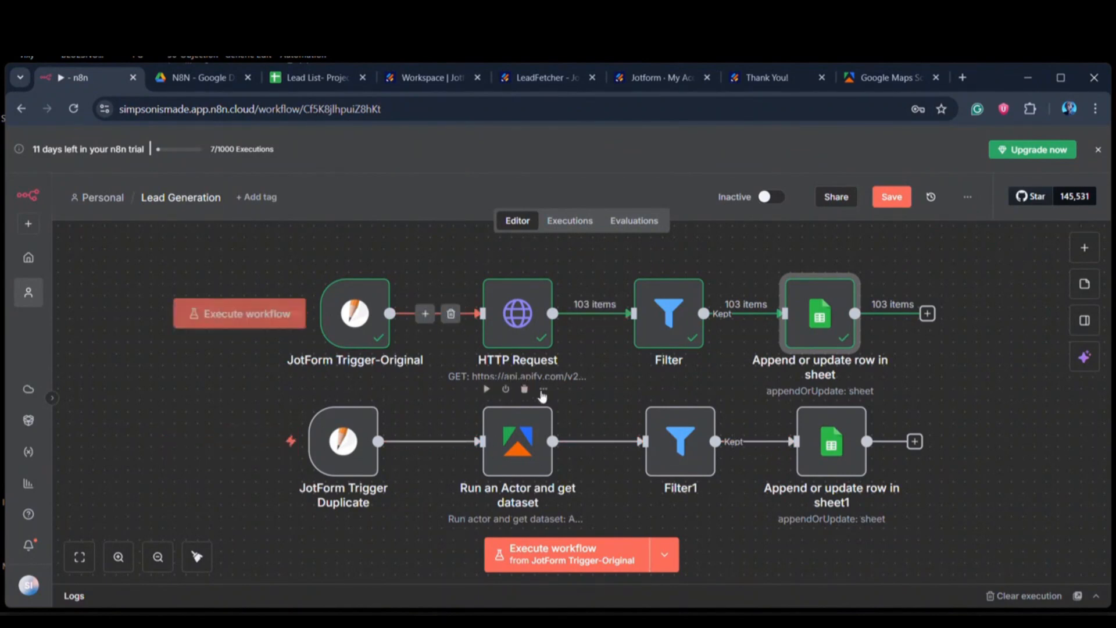
Step: Check the Google Maps Scraper actor page in Apify and return to the n8n workflow canvas
key("ctrl+shift+Tab")
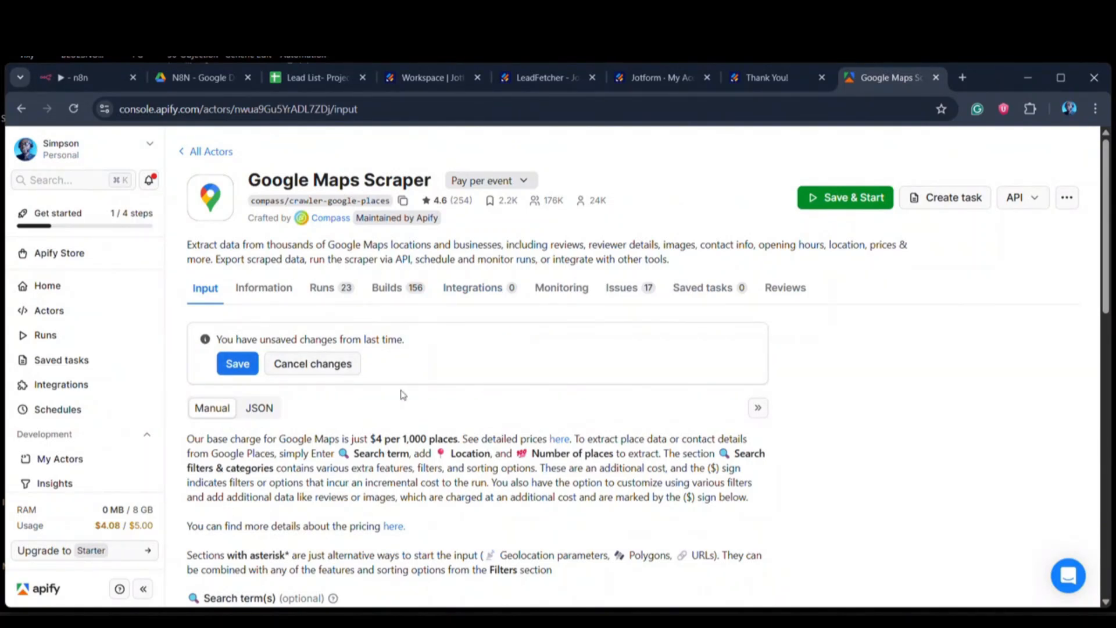
left_click(64, 80)
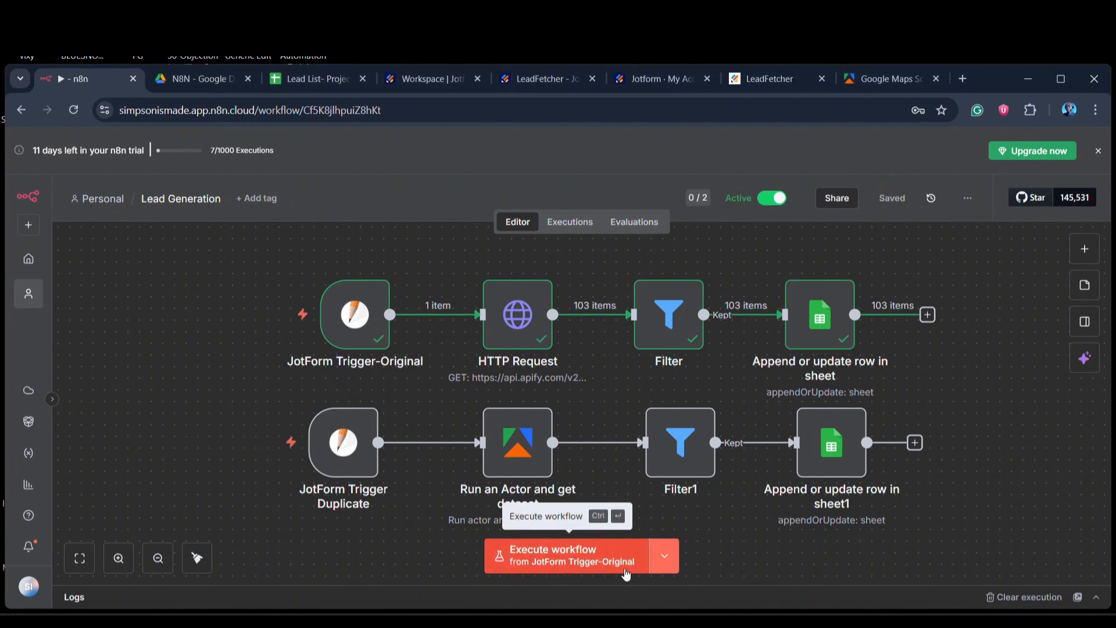
Step: Switch the workflow's execution trigger to JotForm Trigger Duplicate and back to JotForm Trigger-Original
left_click(666, 563)
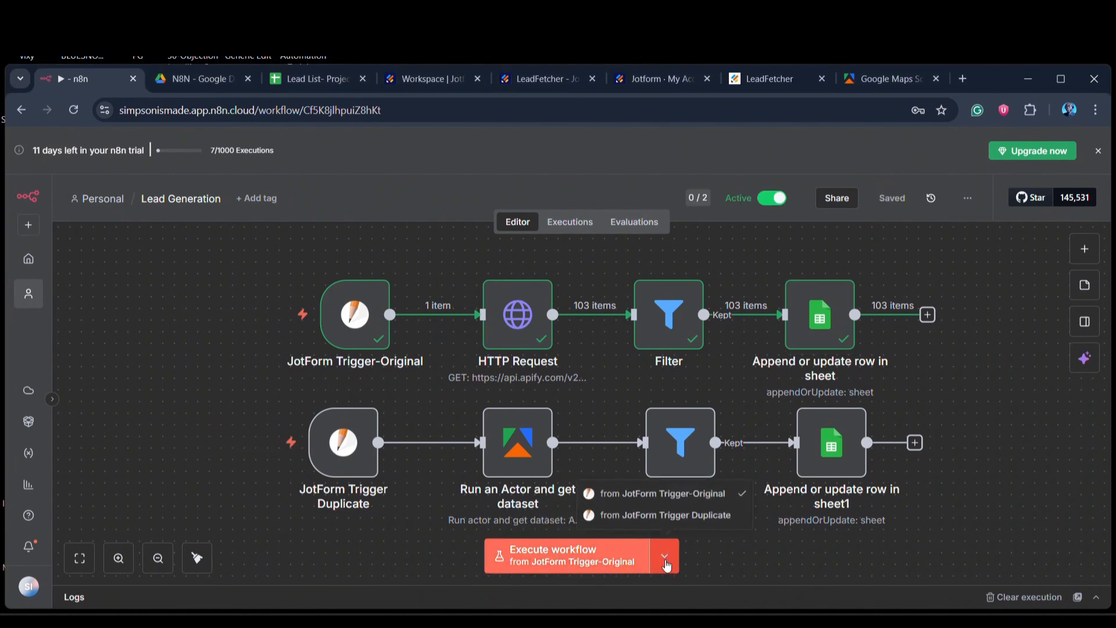
left_click(661, 520)
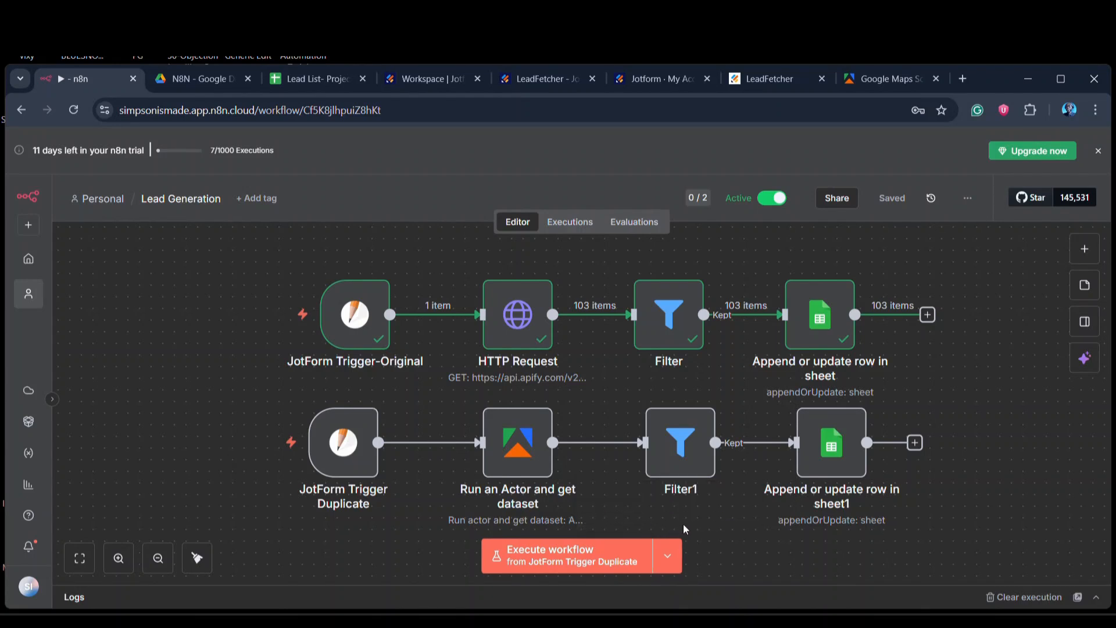
mouse_move(682, 523)
left_click(692, 498)
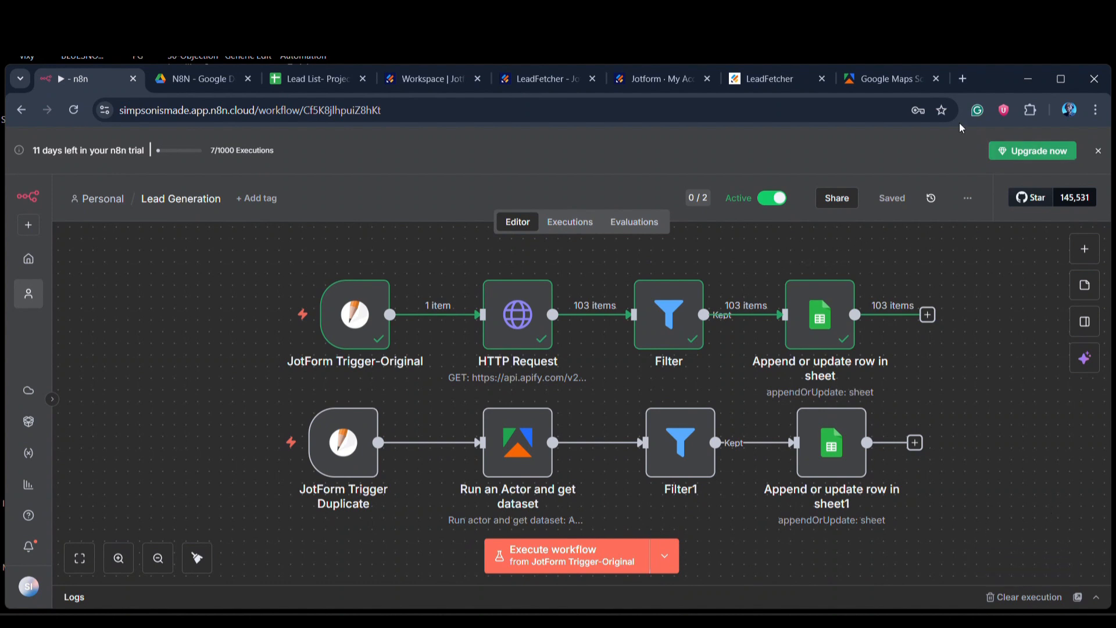
Step: Check the Lead List- Project sheet and the n8n workflow, and submit the LeadFetcher form with search keywords for restaurants in Nairobi, Kenya
left_click(780, 81)
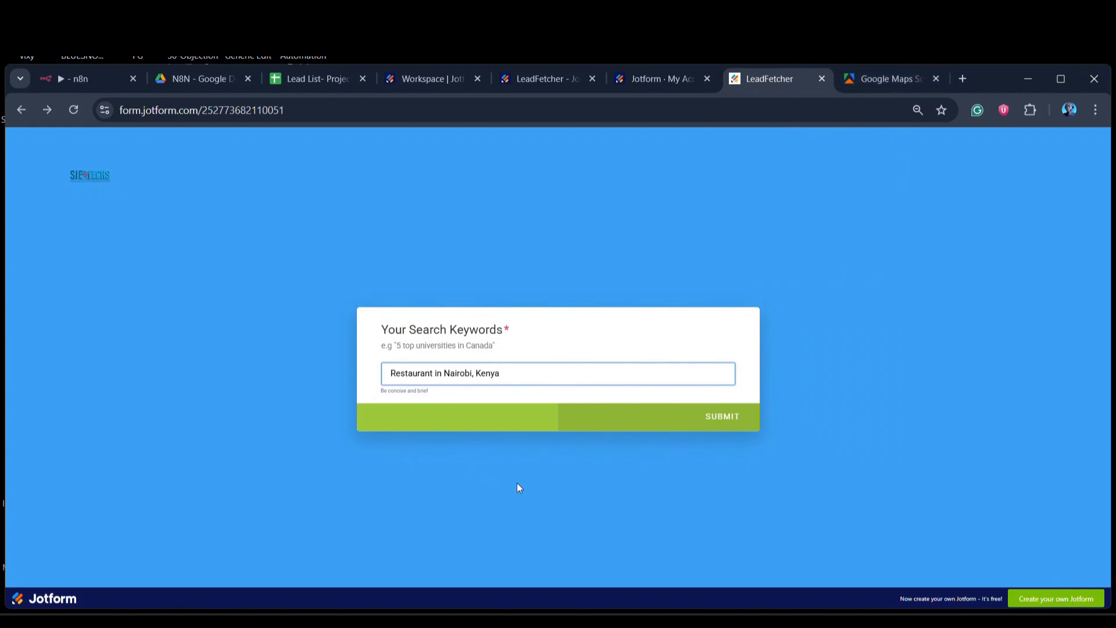
left_click(305, 78)
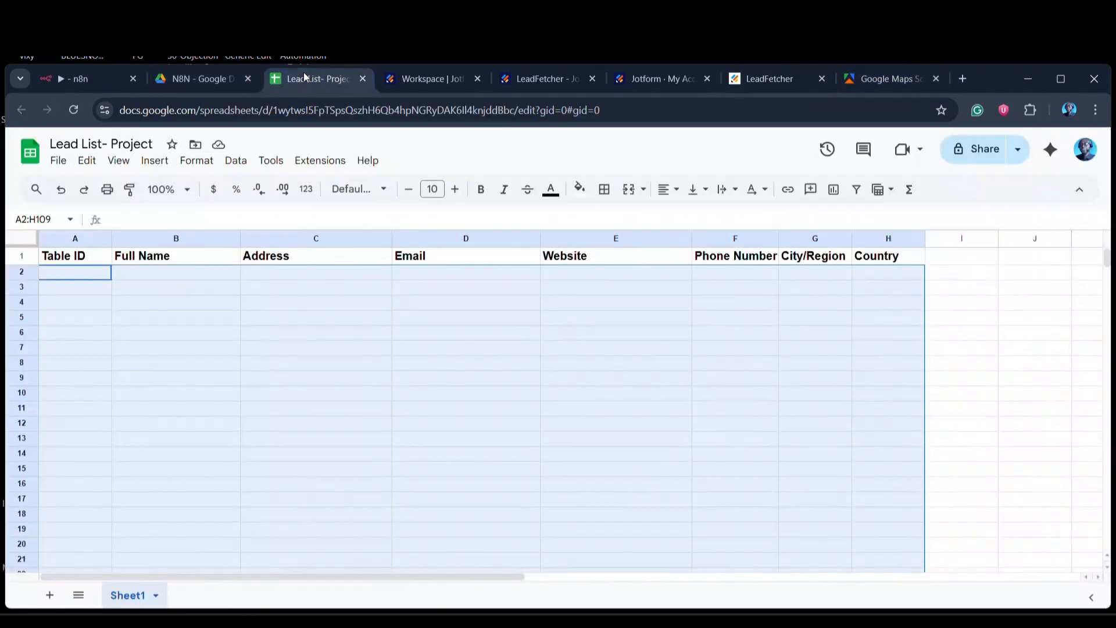
left_click(69, 78)
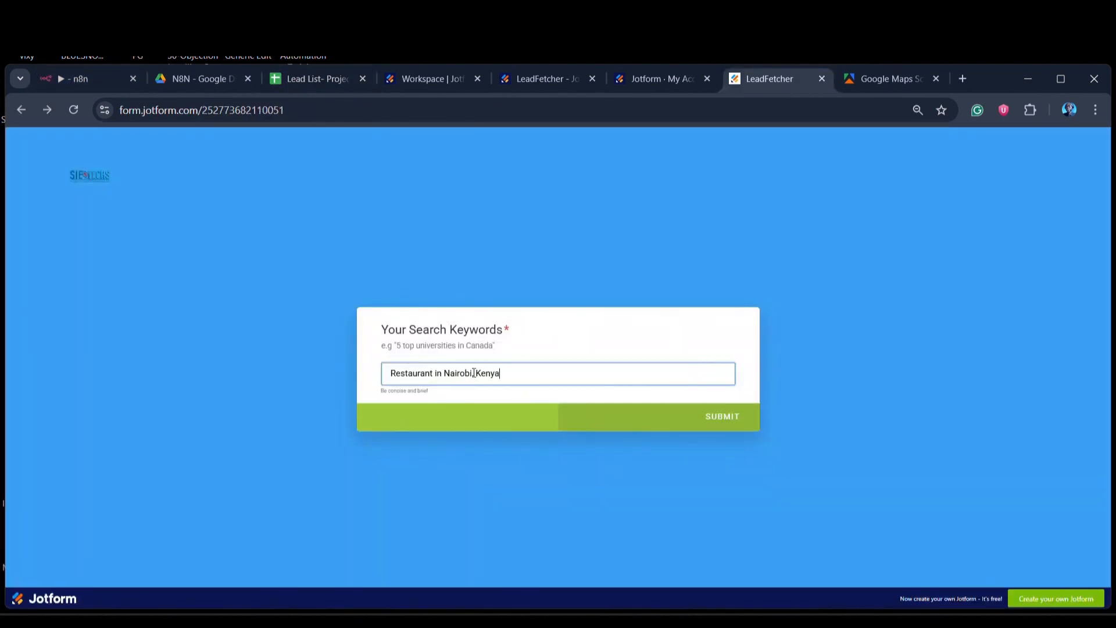
type("s")
left_click(734, 423)
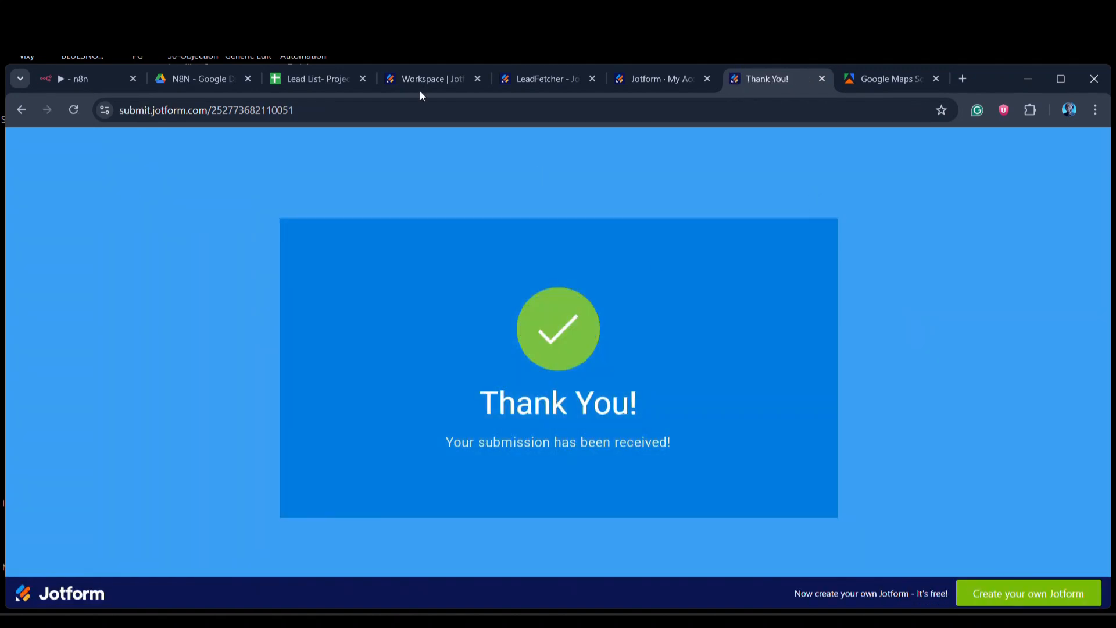
Step: Review the restaurant lead rows in the Lead List- Project sheet, from the first row to the last ones
left_click(316, 80)
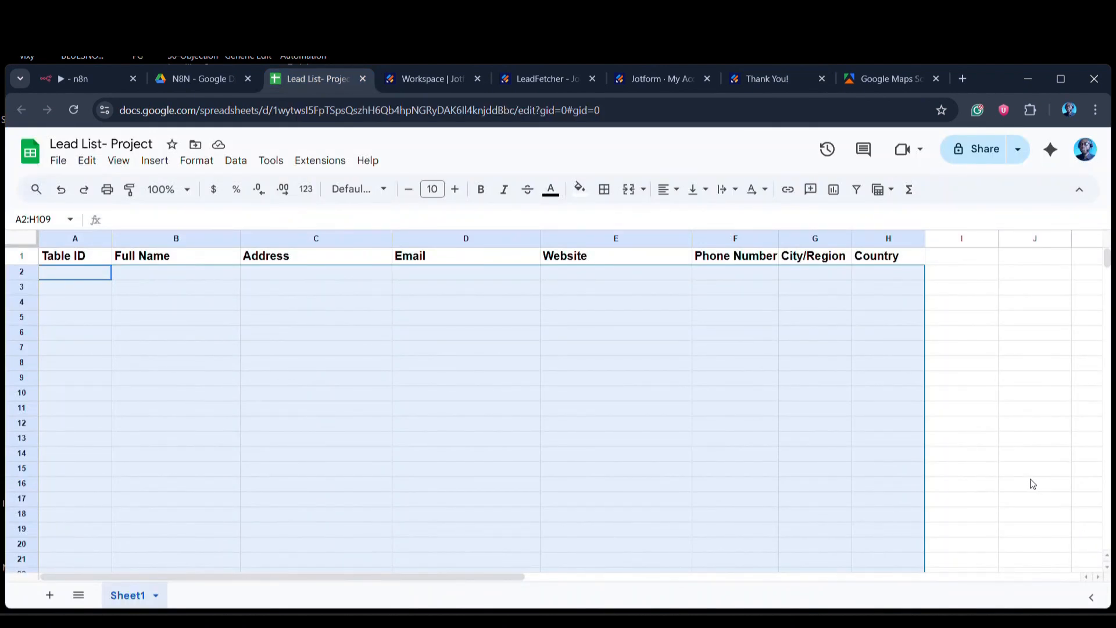
scroll(603, 519, "down", 5)
scroll(698, 465, "up", 5)
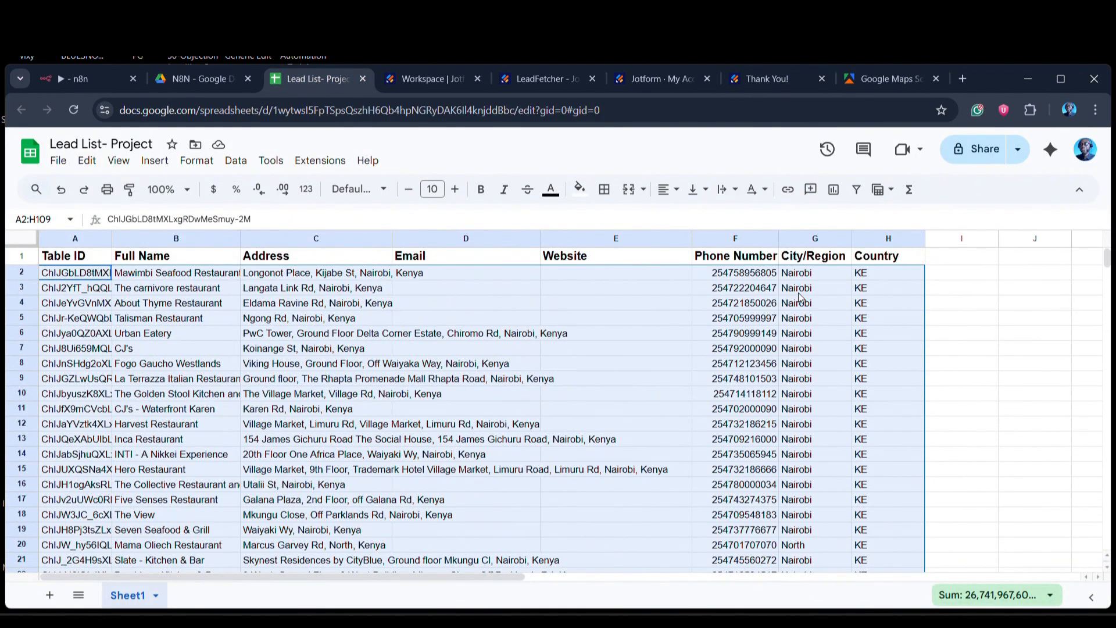
scroll(512, 504, "down", 20)
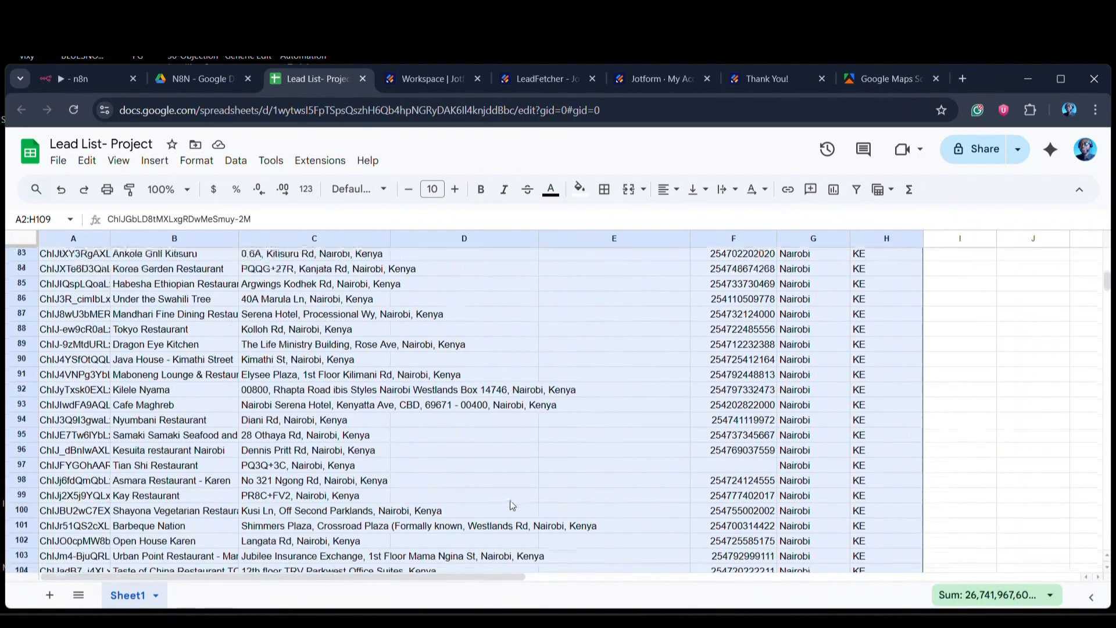
scroll(511, 504, "up", 20)
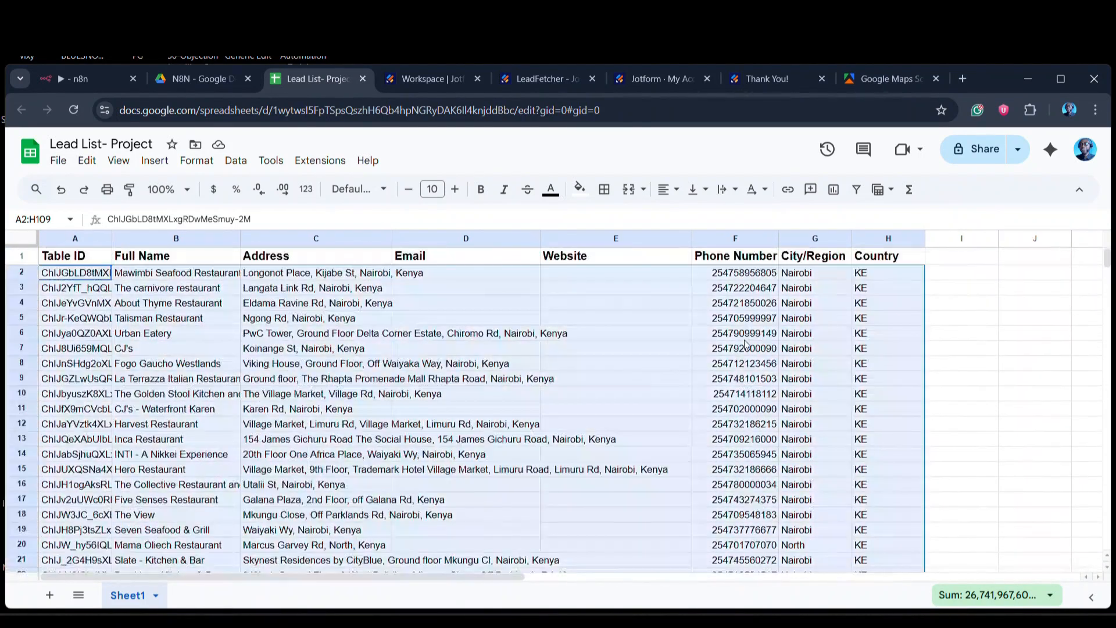